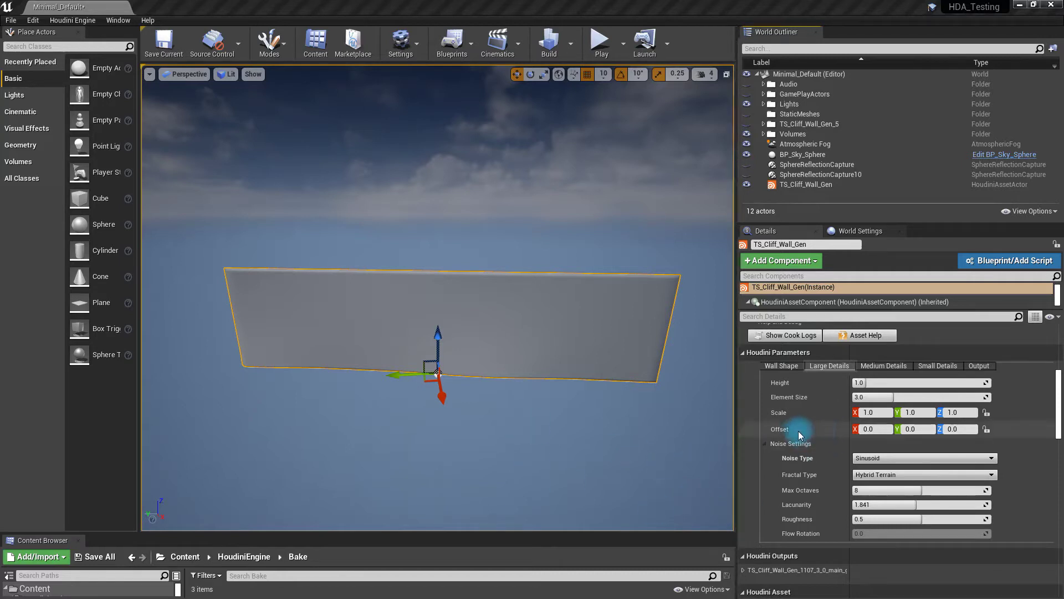
- Show the TS_Cliff_Wall_Gen asset's Wall Shape parameters: Wall Size 10.0 by 2.5 and bend options
scroll(796, 429, up, 2)
scroll(796, 429, down, 3)
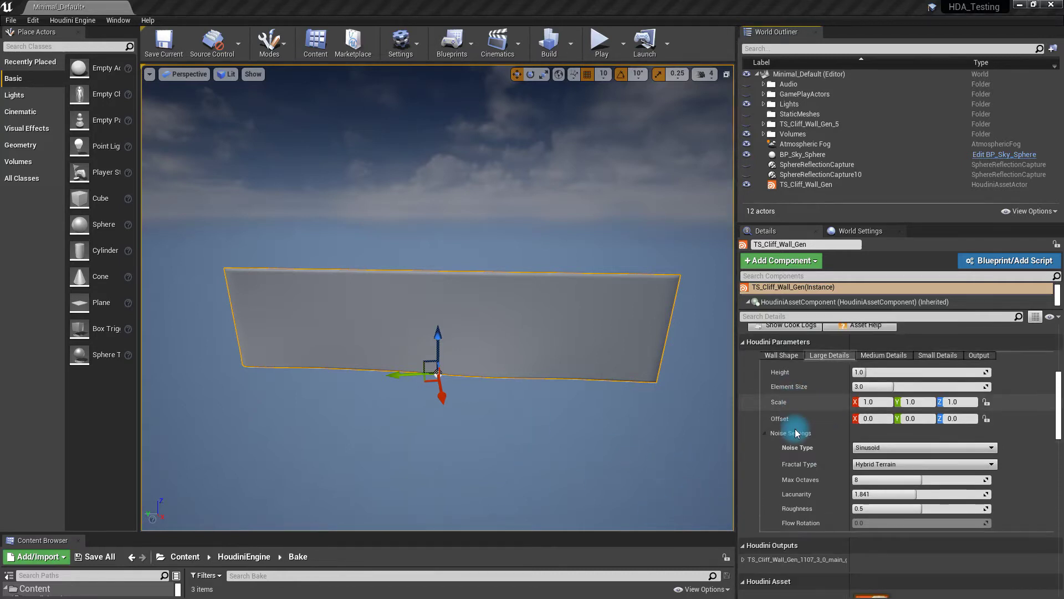
scroll(796, 433, up, 3)
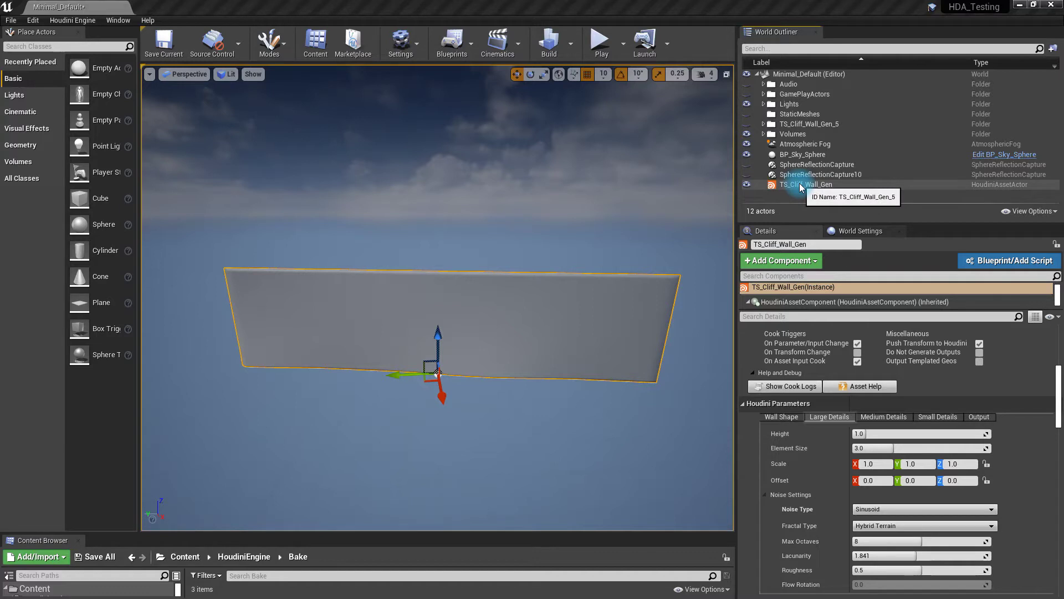
scroll(817, 388, down, 3)
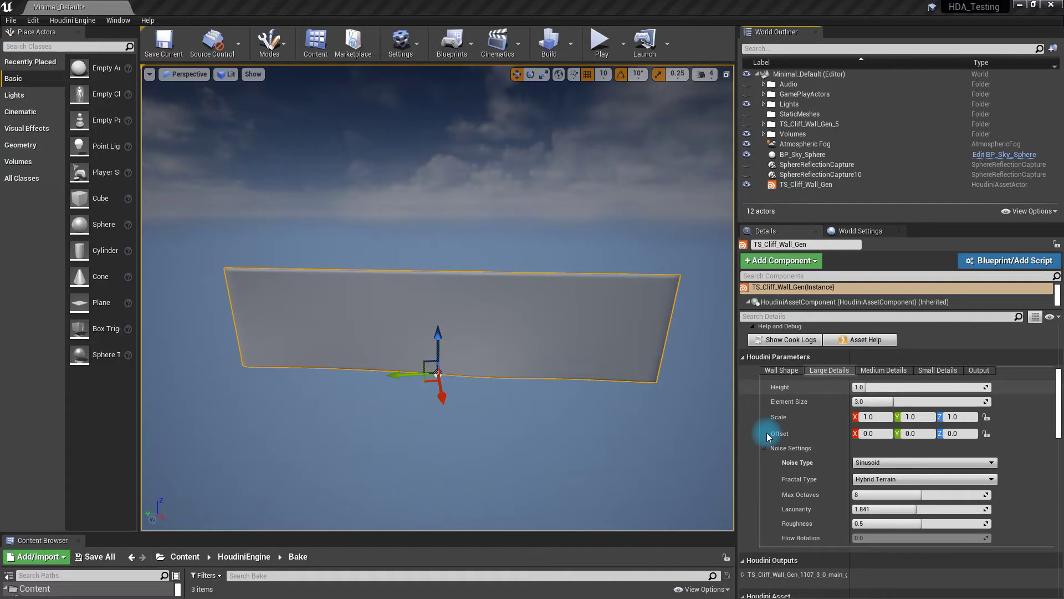
click(780, 353)
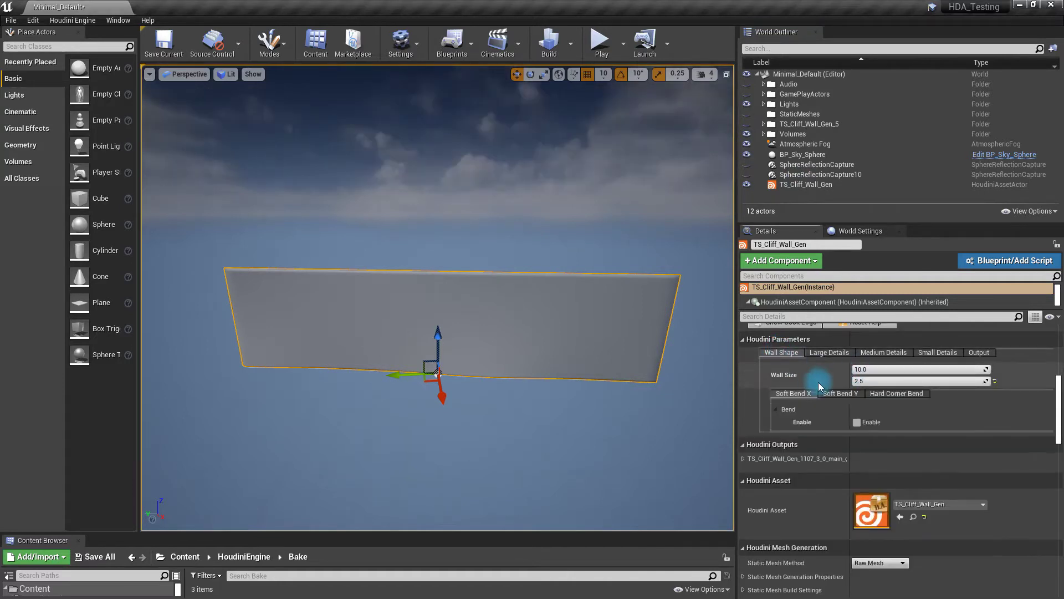
click(886, 370)
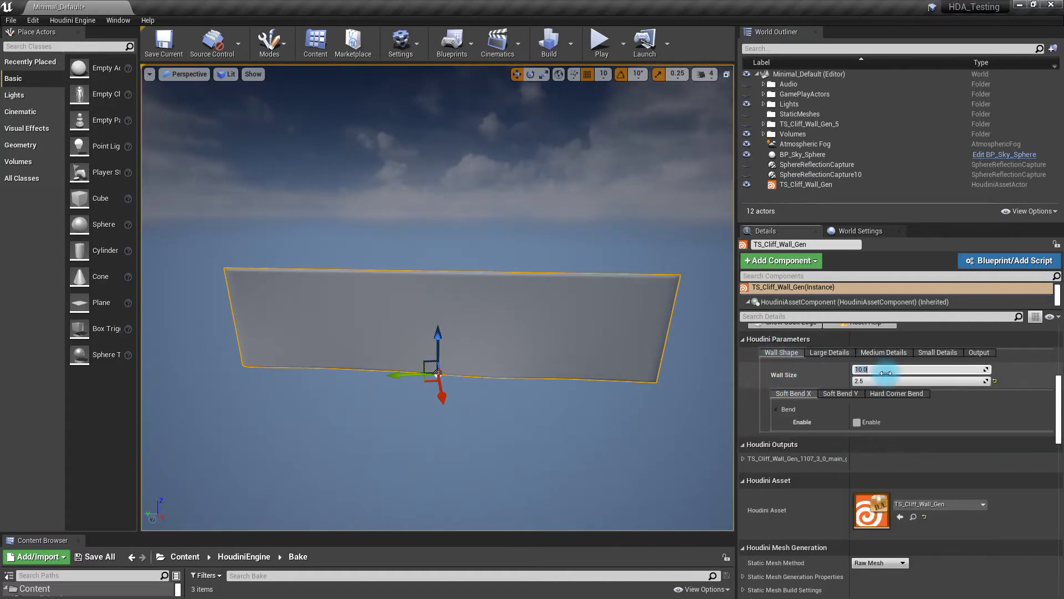
click(880, 381)
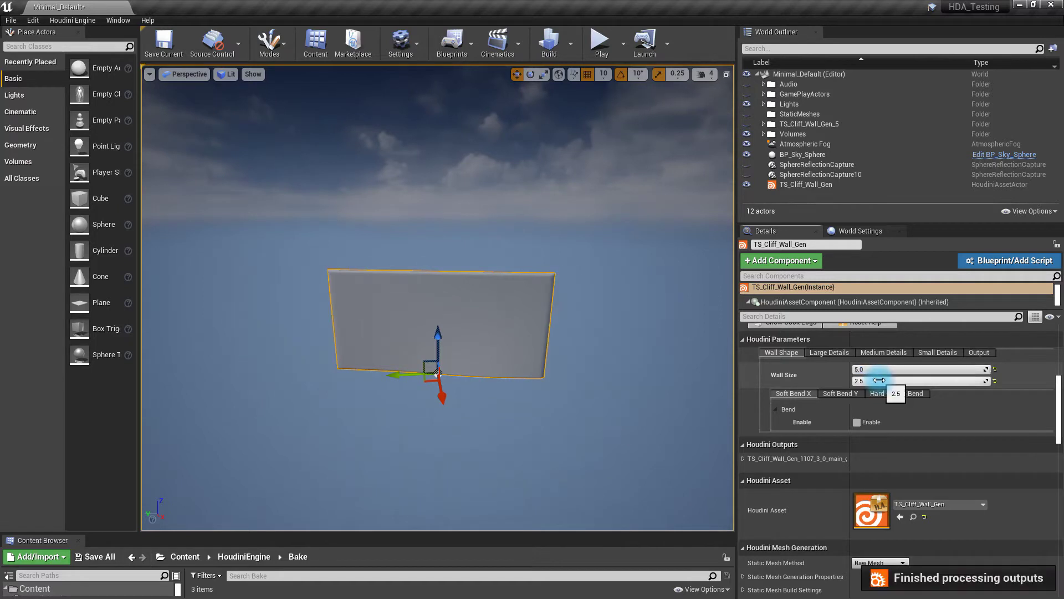
text(5.0)
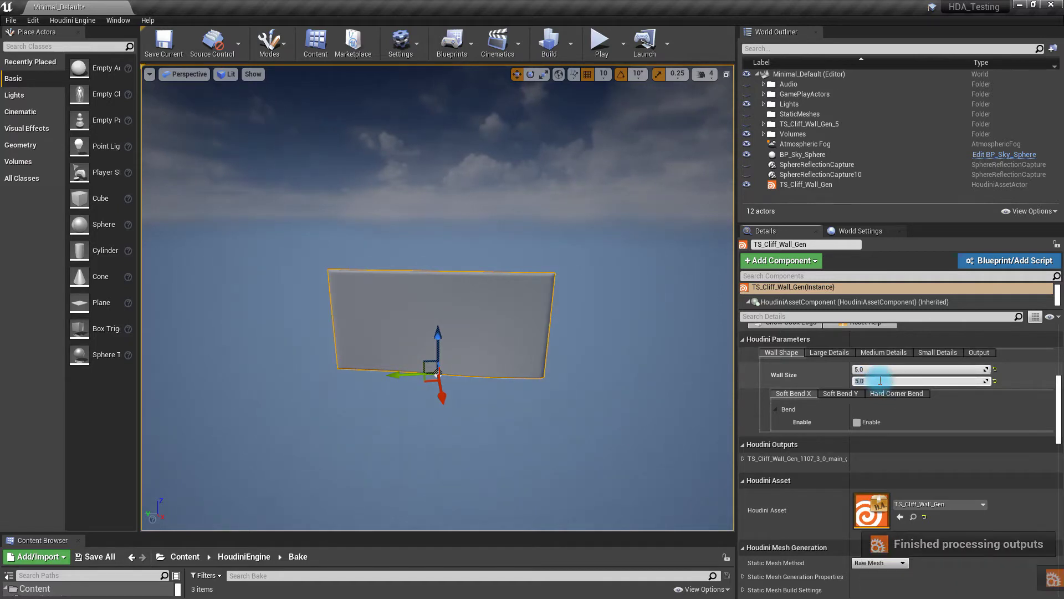
key(Return)
click(877, 369)
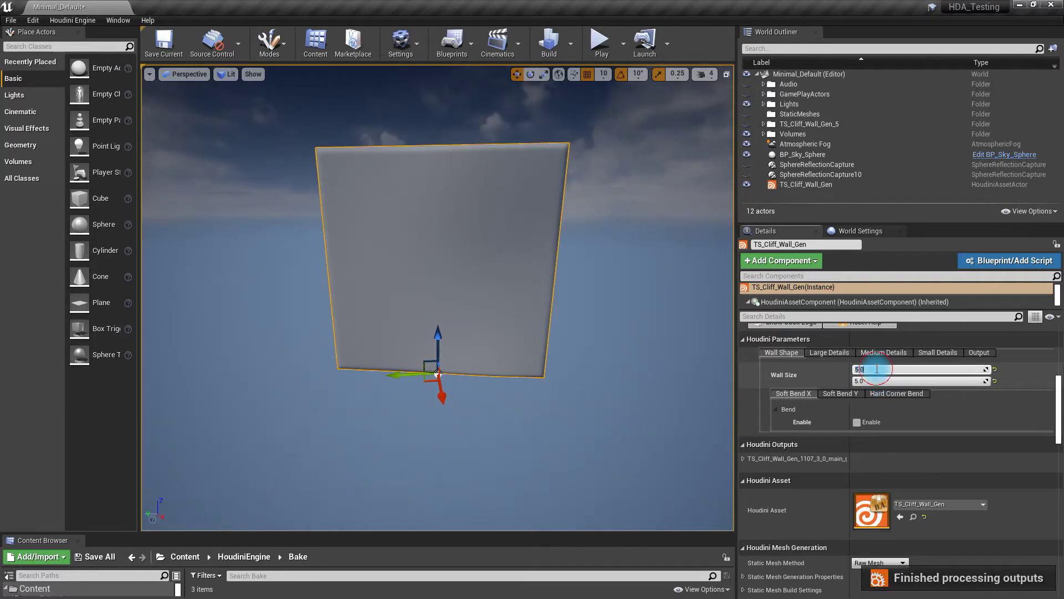
text(10.0)
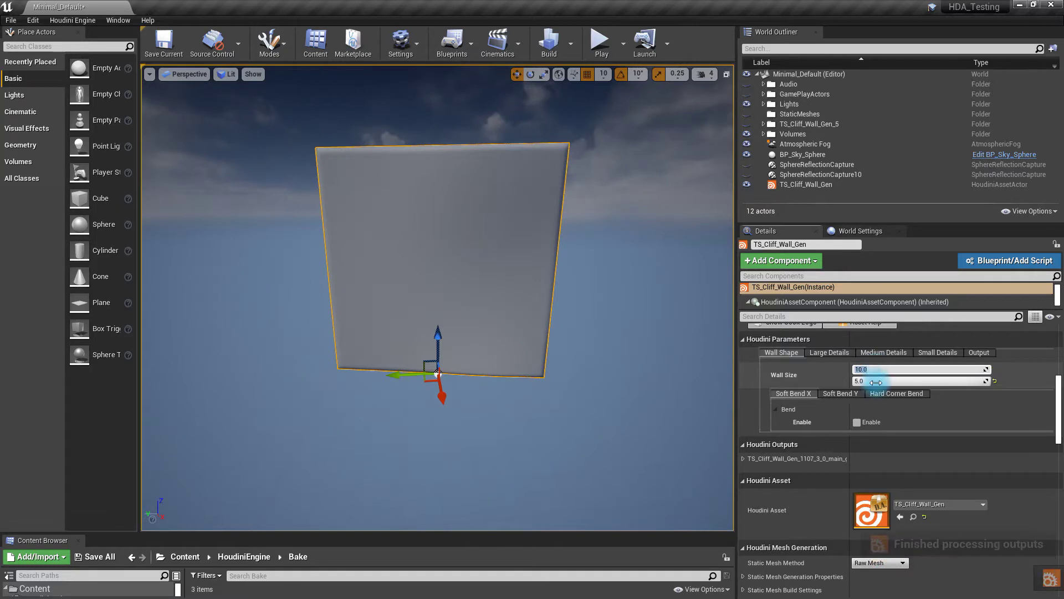
key(Return)
click(873, 381)
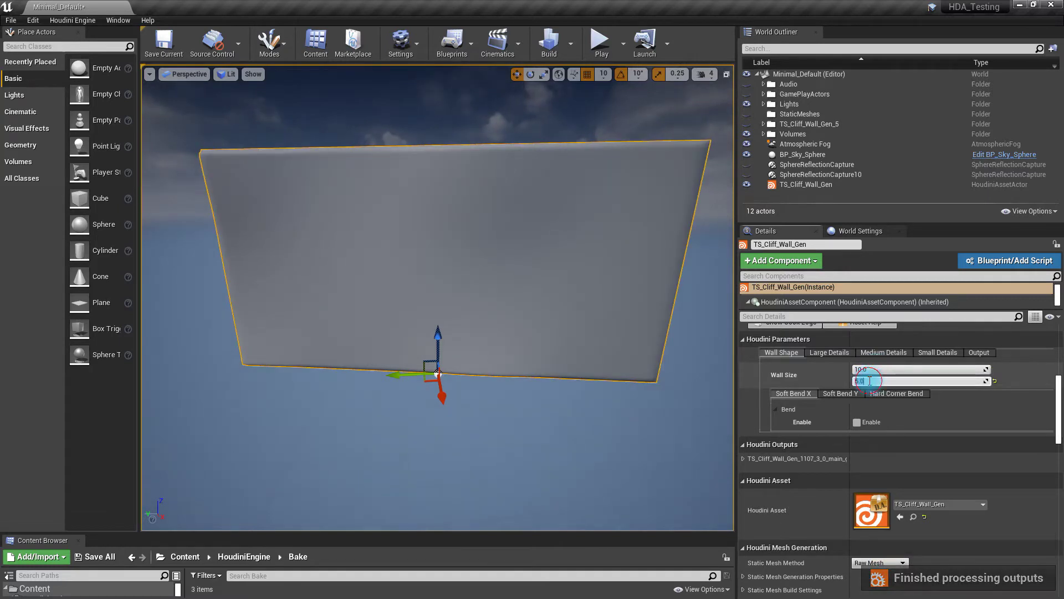
text(2.5)
key(Return)
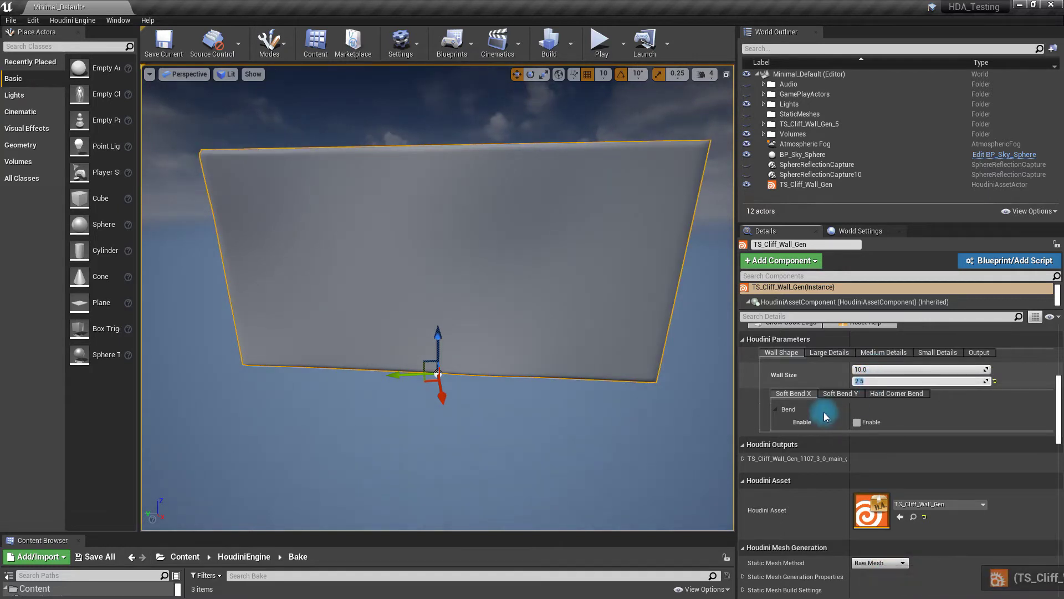
click(571, 352)
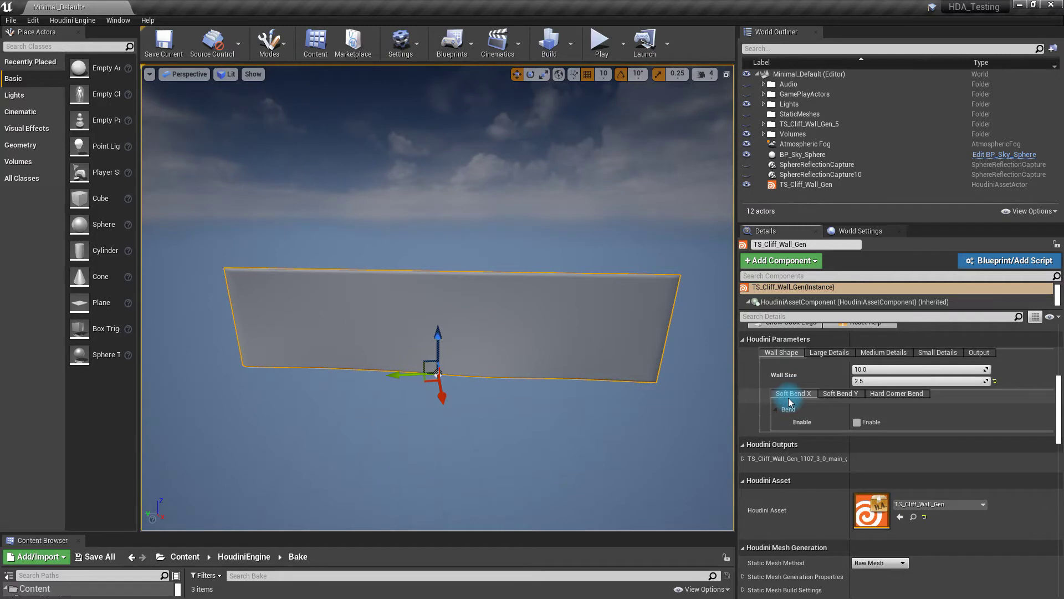
- Enable Soft Bend X with Bend about 44.94, then rotate the wall to view the curve
click(857, 423)
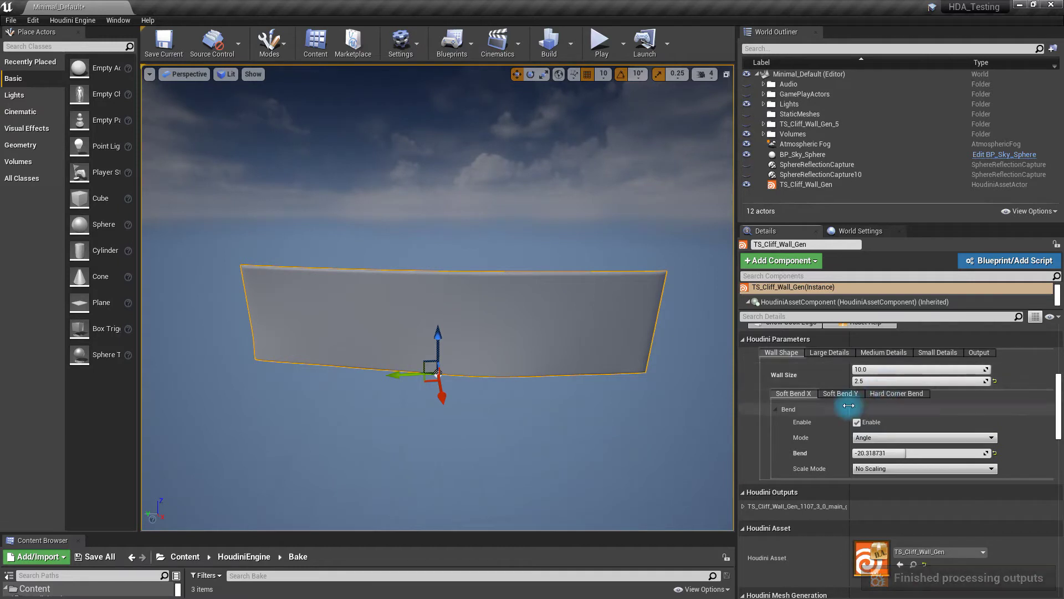
scroll(828, 424, down, 1)
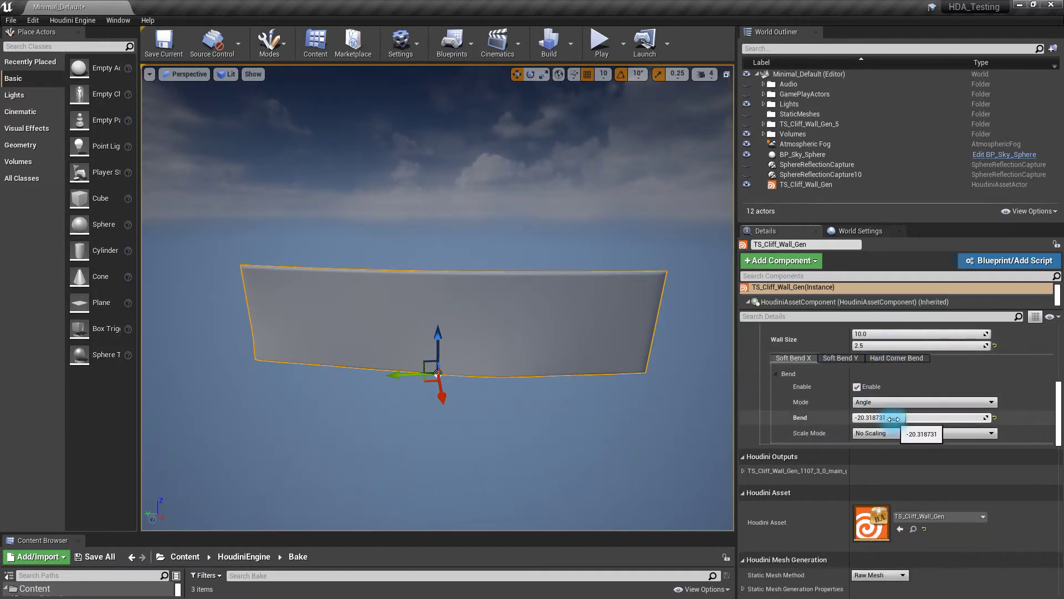
drag(932, 418, 898, 419)
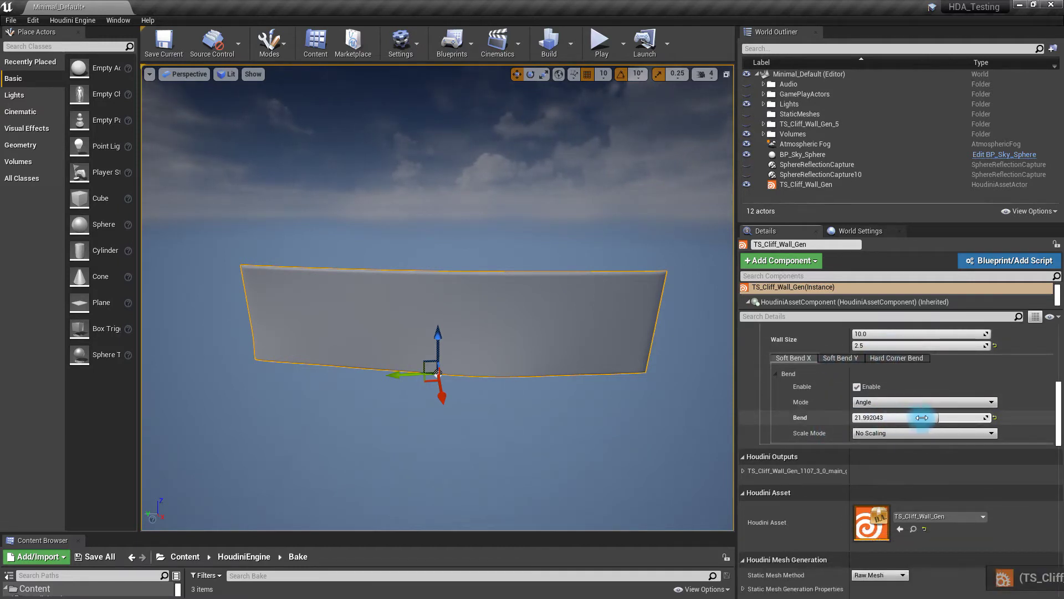
drag(925, 418, 823, 416)
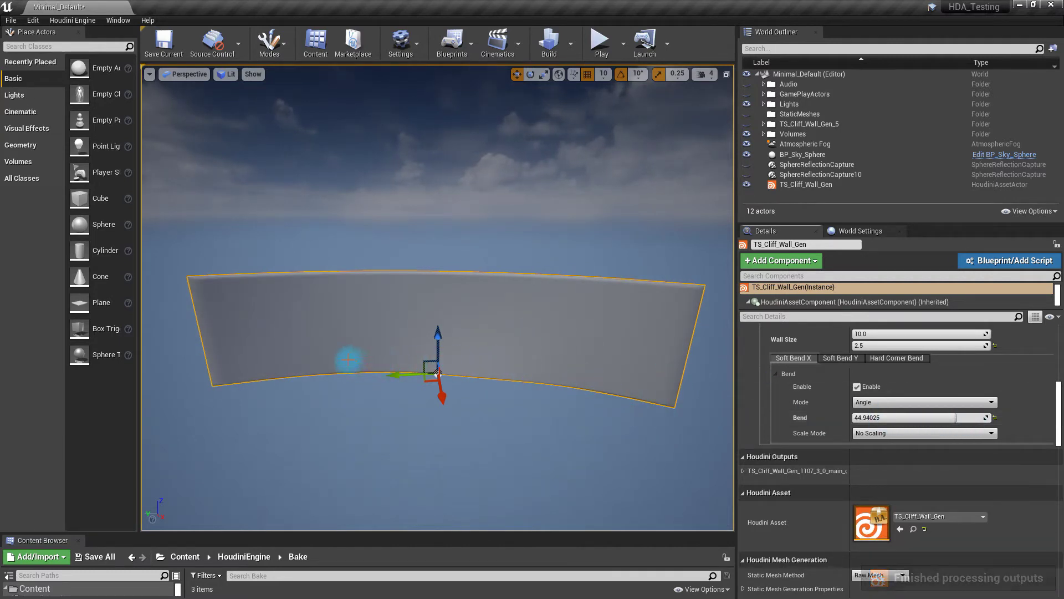
key(e)
drag(423, 409, 447, 381)
- Enable Soft Bend Y at about -24.38 and turn the wall to inspect both curves
click(851, 359)
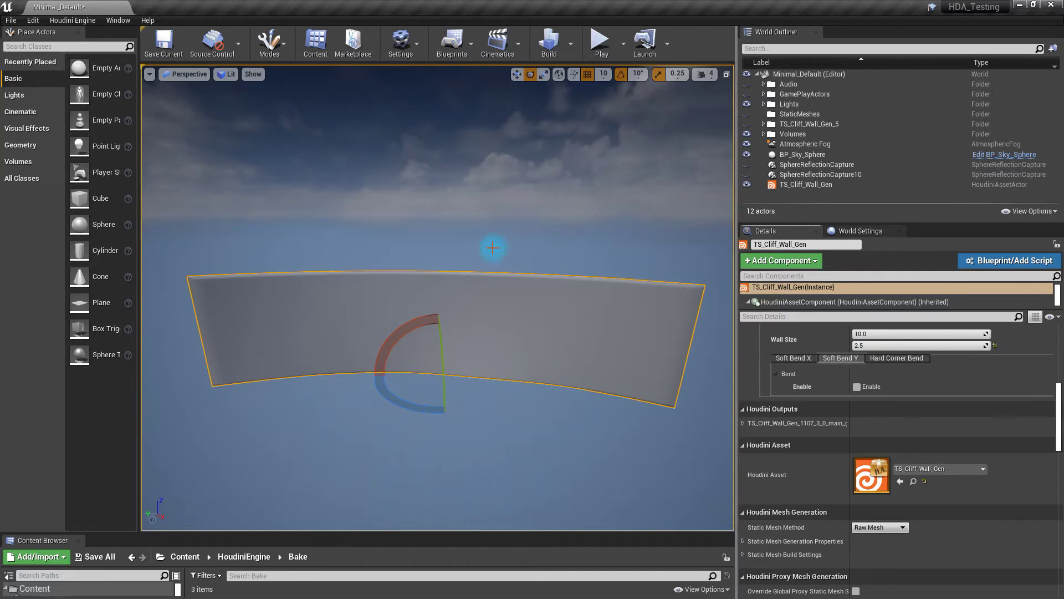
click(863, 385)
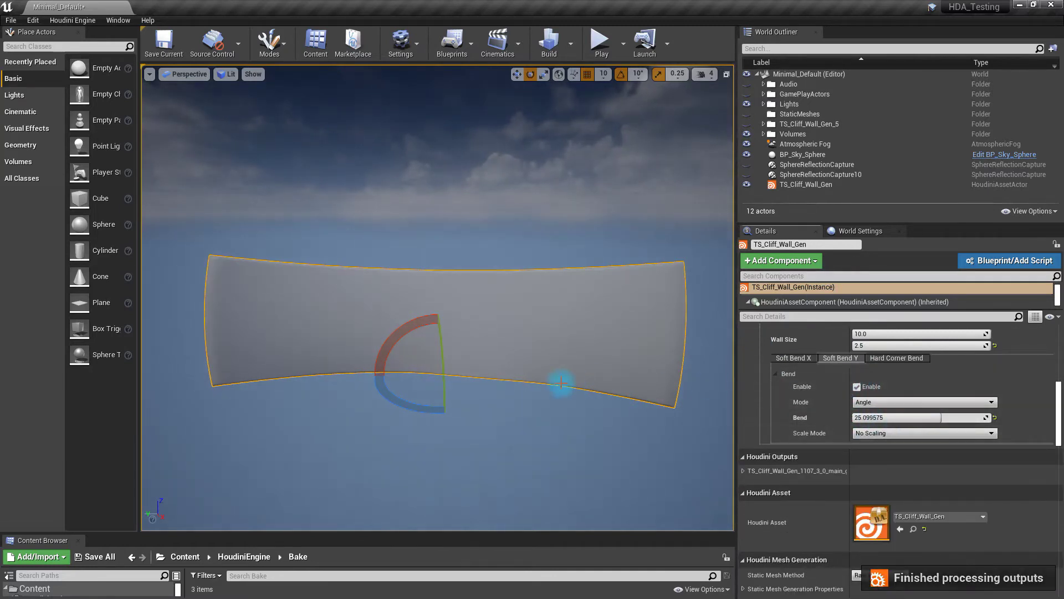
drag(411, 409, 360, 388)
drag(916, 422, 857, 417)
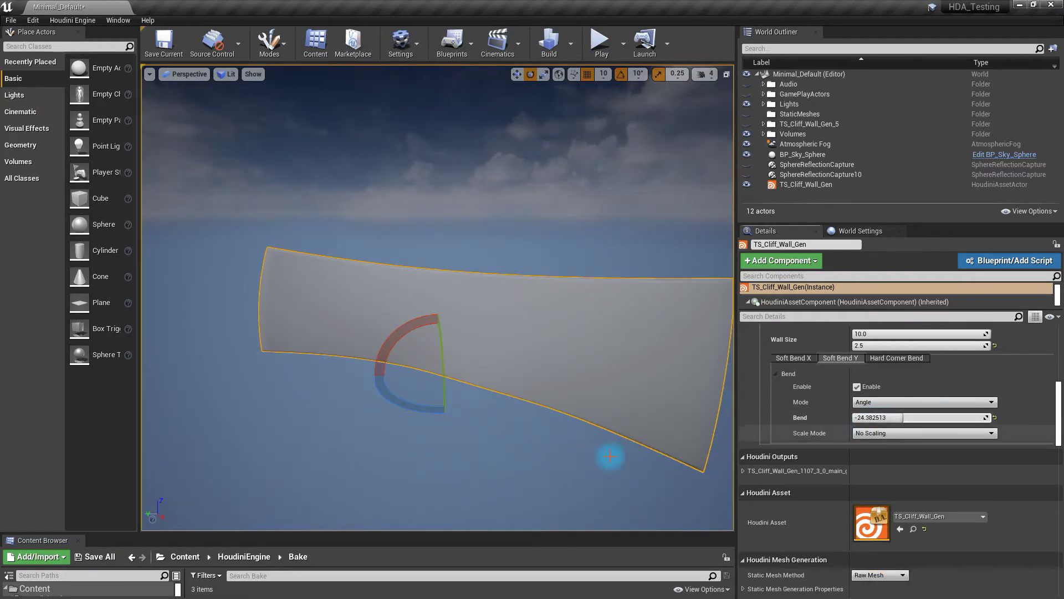
drag(405, 406, 425, 416)
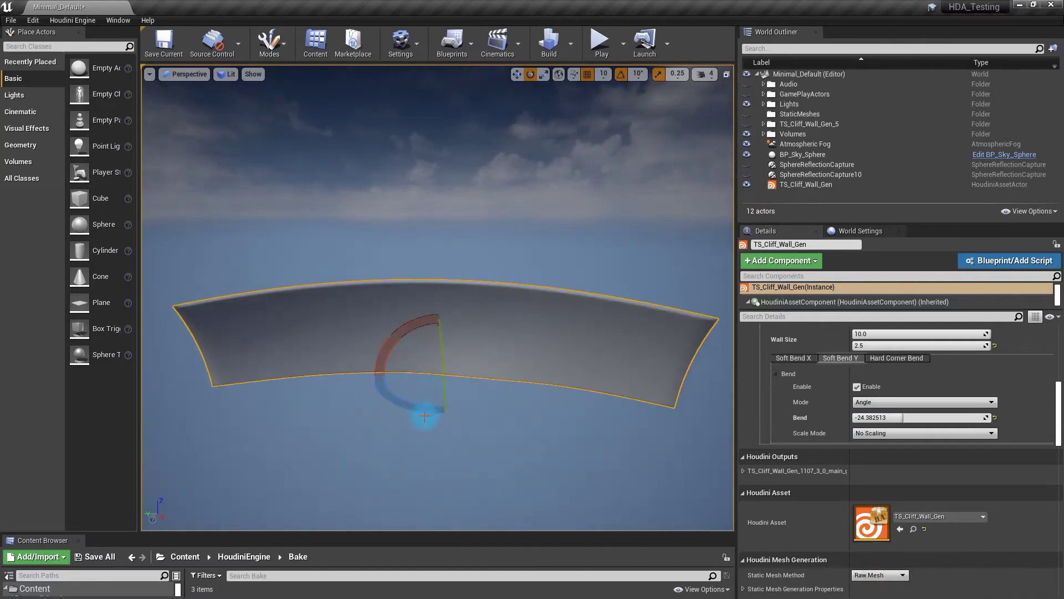
- Enable the Hard Corner Bend at -70.637444 and turn the wall to inspect the kink
click(886, 358)
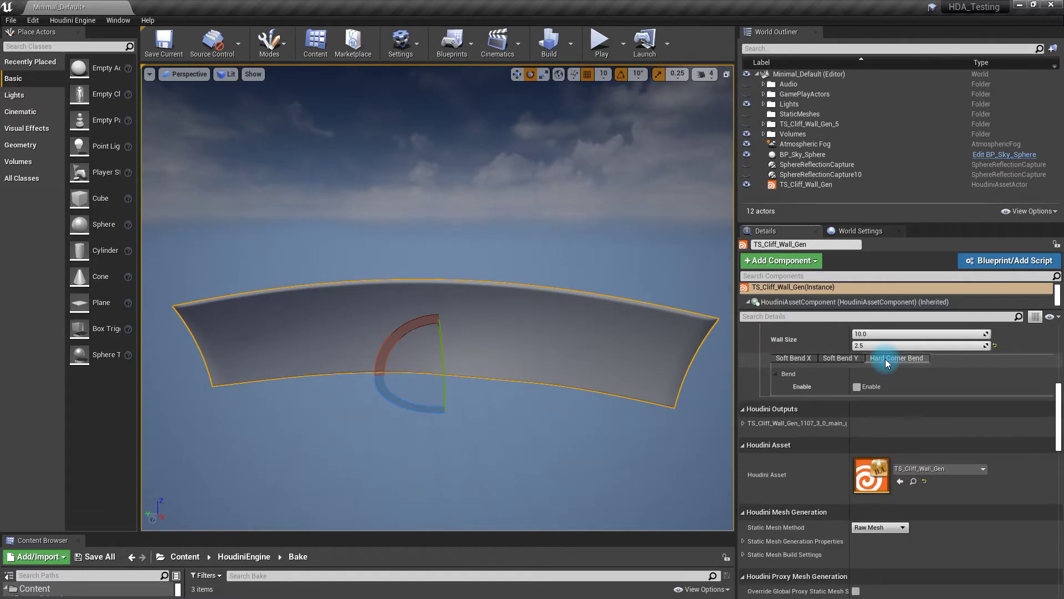
click(857, 387)
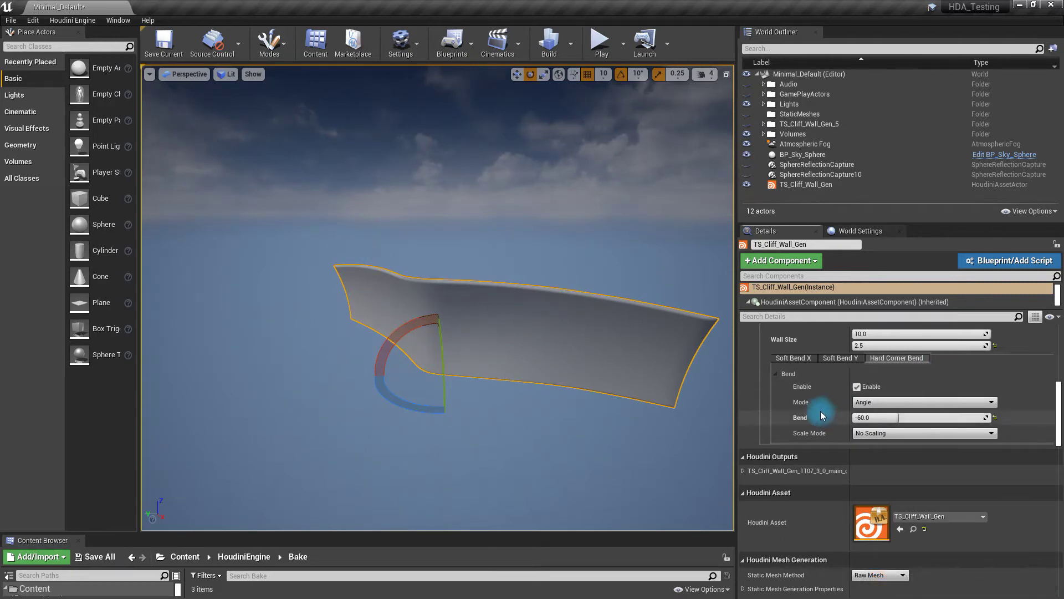
scroll(821, 415, down, 2)
mouse_move(887, 382)
mouse_down()
mouse_move(992, 382)
mouse_move(897, 382)
mouse_up()
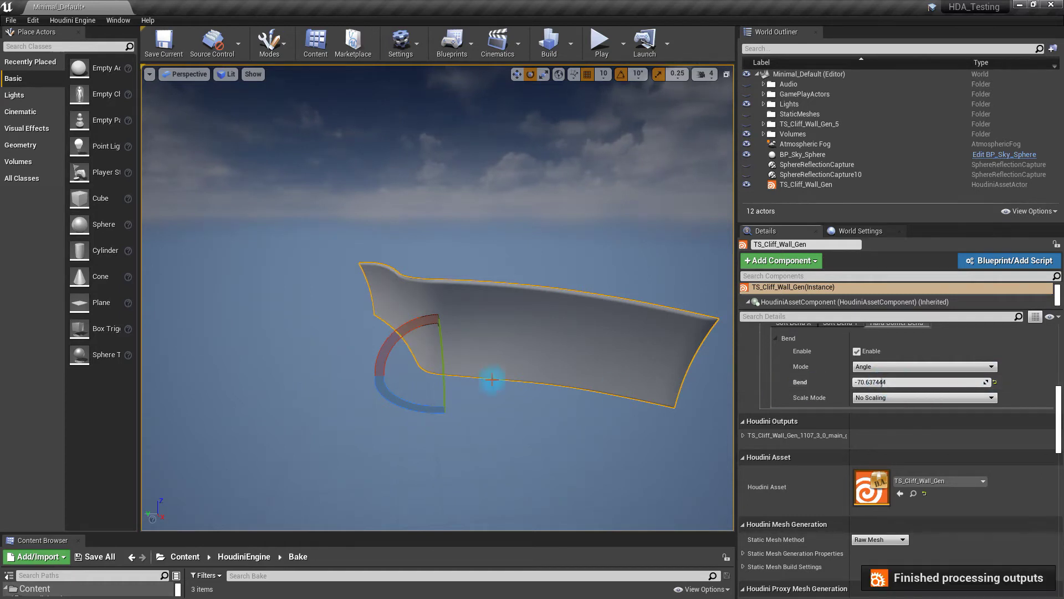
drag(409, 407, 452, 430)
scroll(501, 339, up, 5)
scroll(501, 339, down, 3)
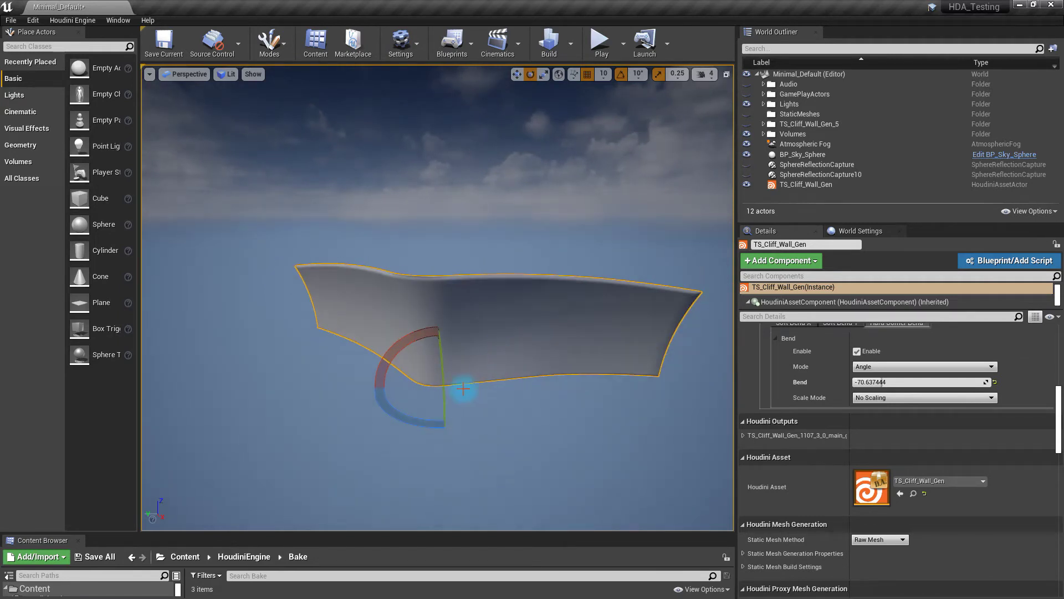
- Slide the cliff wall left along its Y axis with the move gizmo
key(w)
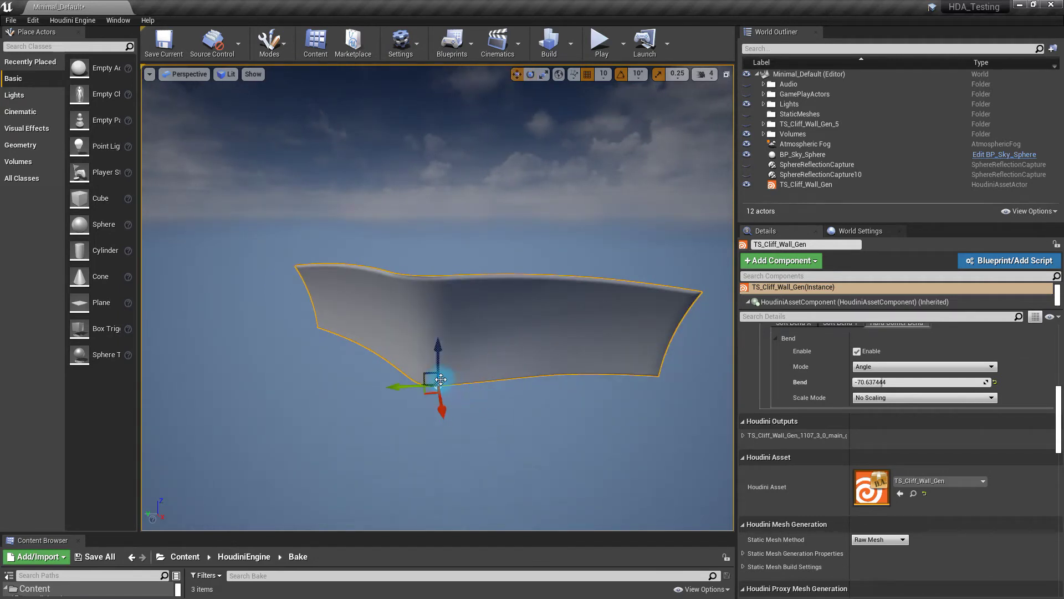
drag(396, 387, 367, 387)
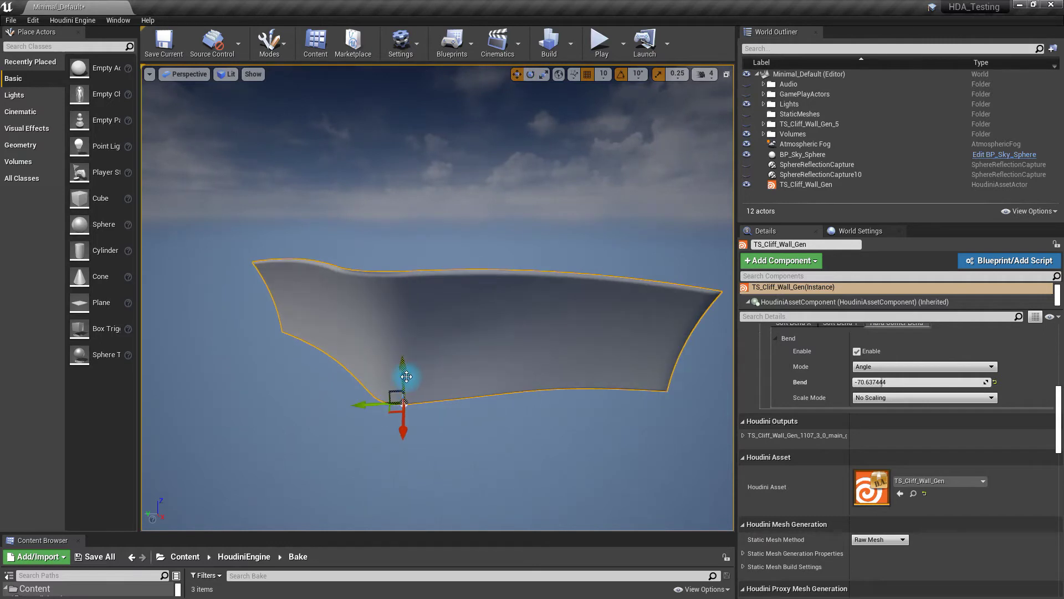
scroll(803, 372, up, 3)
scroll(810, 369, up, 2)
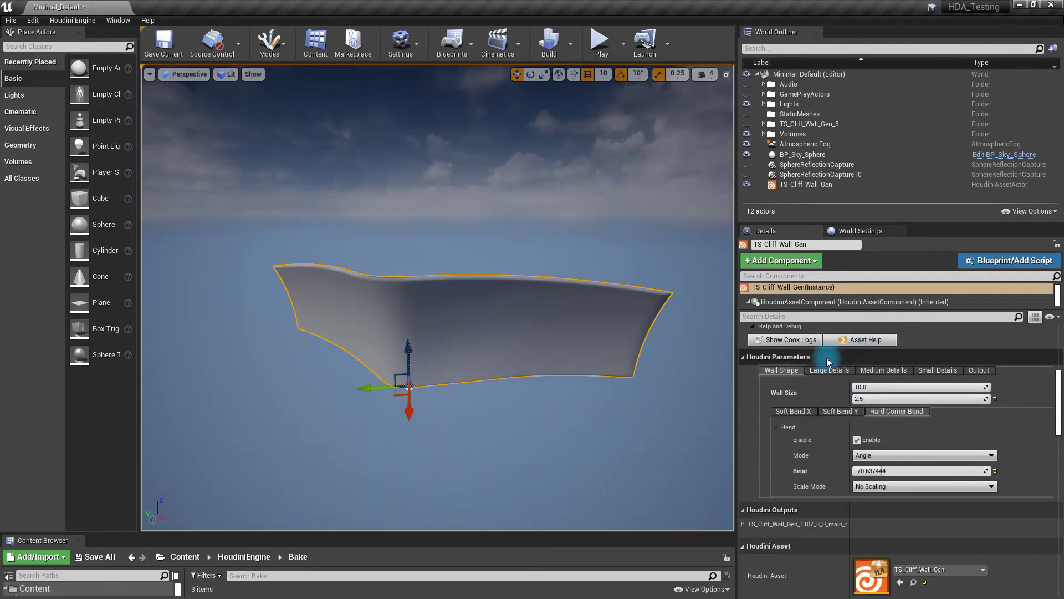
- Disable the -70.6 hard corner bend, keeping only the soft curves, and show Large Details noise
click(857, 440)
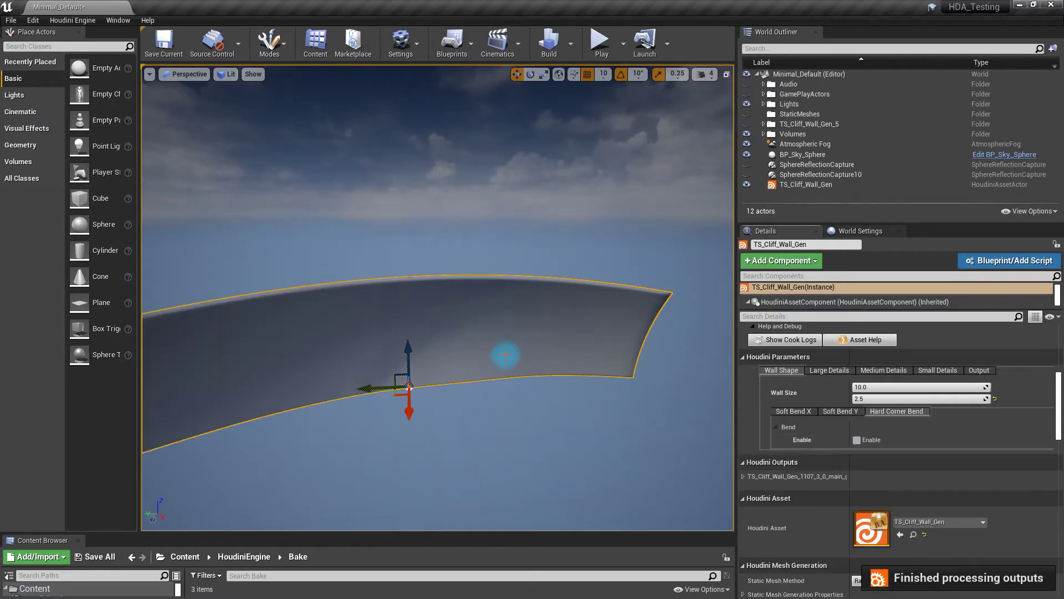
mouse_move(445, 388)
right_down()
mouse_move(430, 379)
mouse_move(465, 397)
mouse_move(418, 447)
mouse_move(431, 403)
right_up()
click(869, 370)
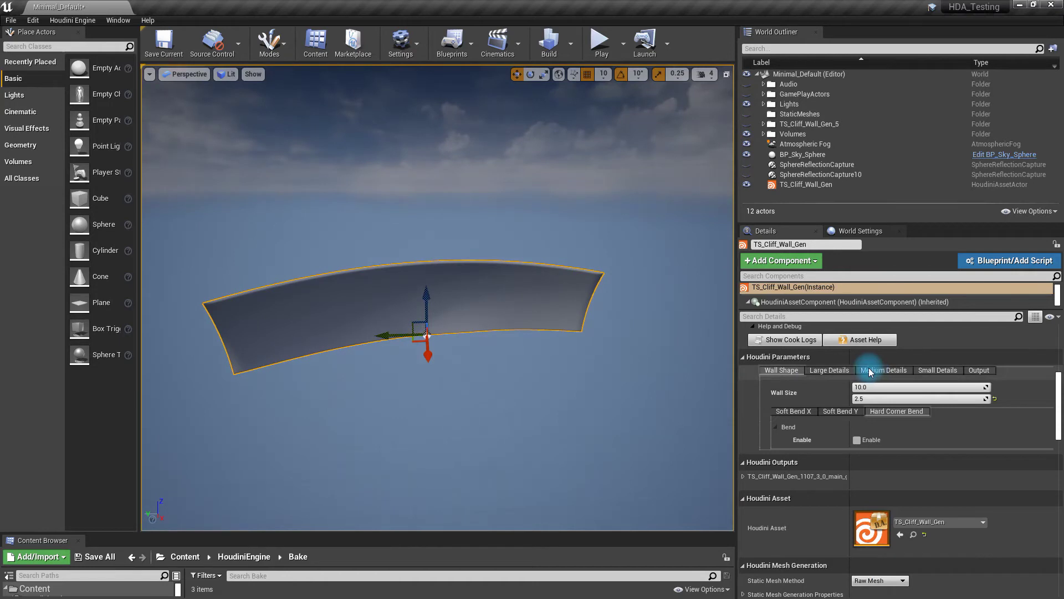
click(840, 371)
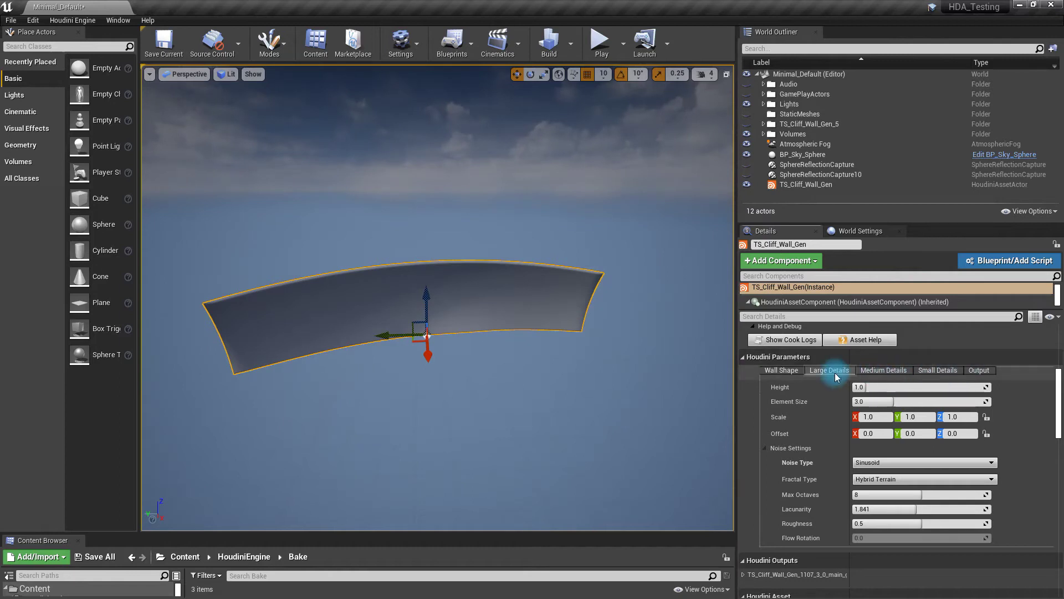
- Set the large-detail noise Height to 5.0 and orbit the view to inspect the taller wall
click(782, 386)
click(879, 387)
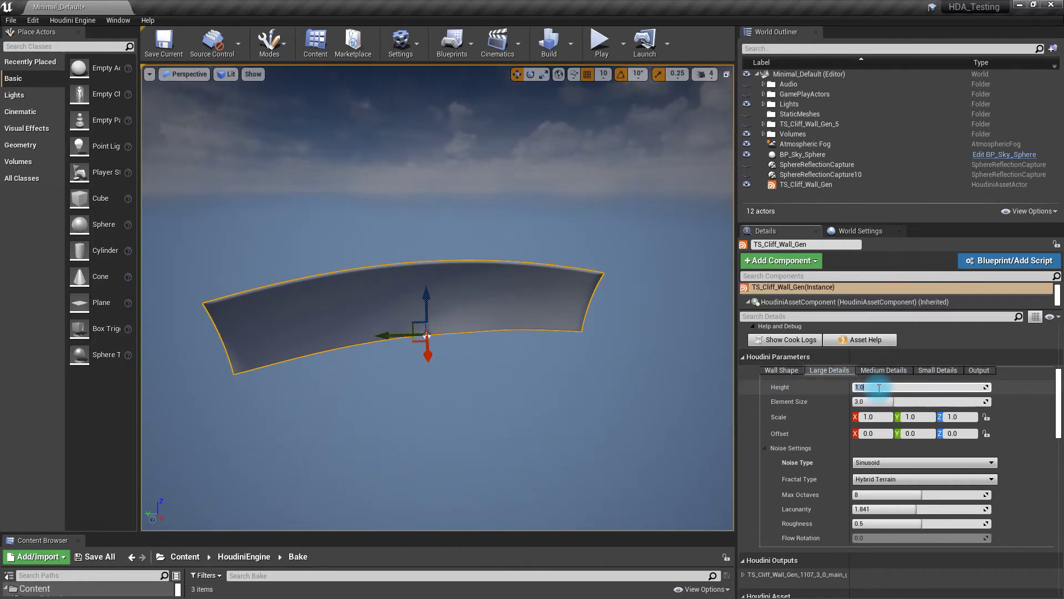
key(Return)
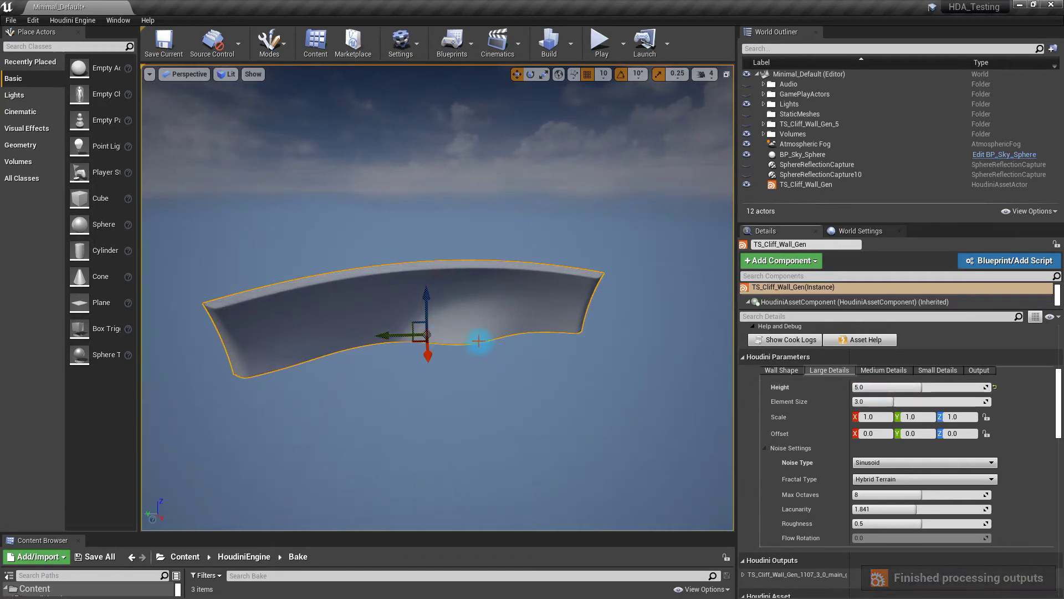
scroll(483, 333, up, 2)
mouse_move(433, 327)
right_down()
mouse_move(466, 316)
mouse_move(416, 362)
mouse_move(420, 316)
right_up()
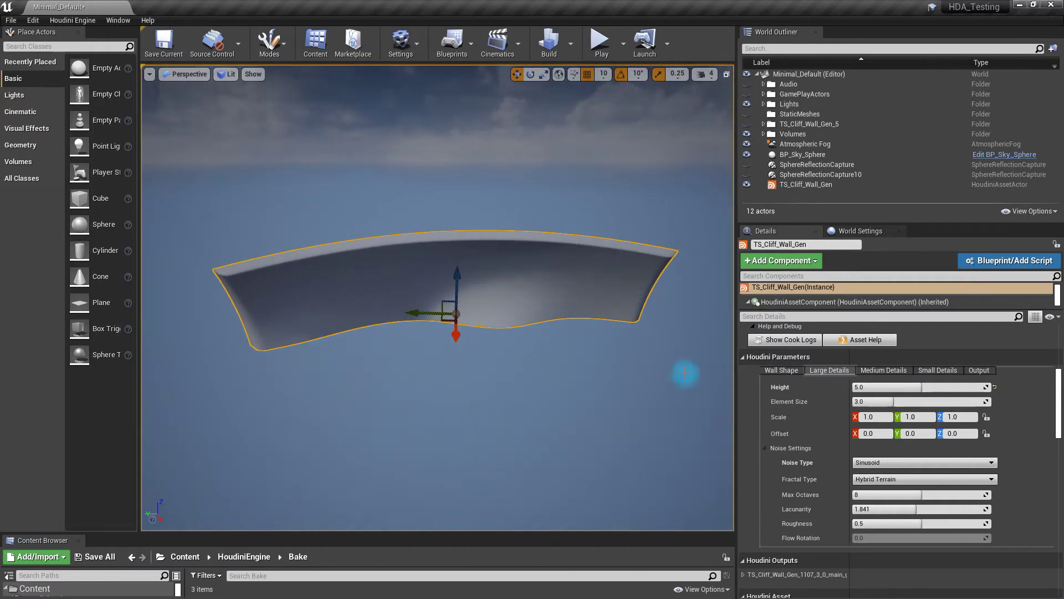
scroll(787, 422, up, 1)
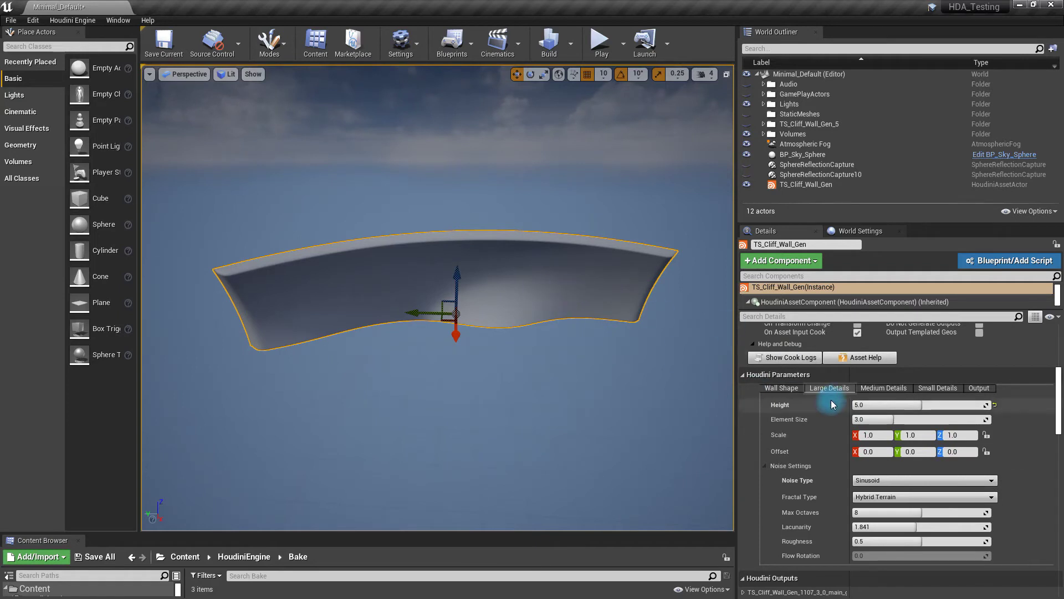
scroll(815, 508, down, 3)
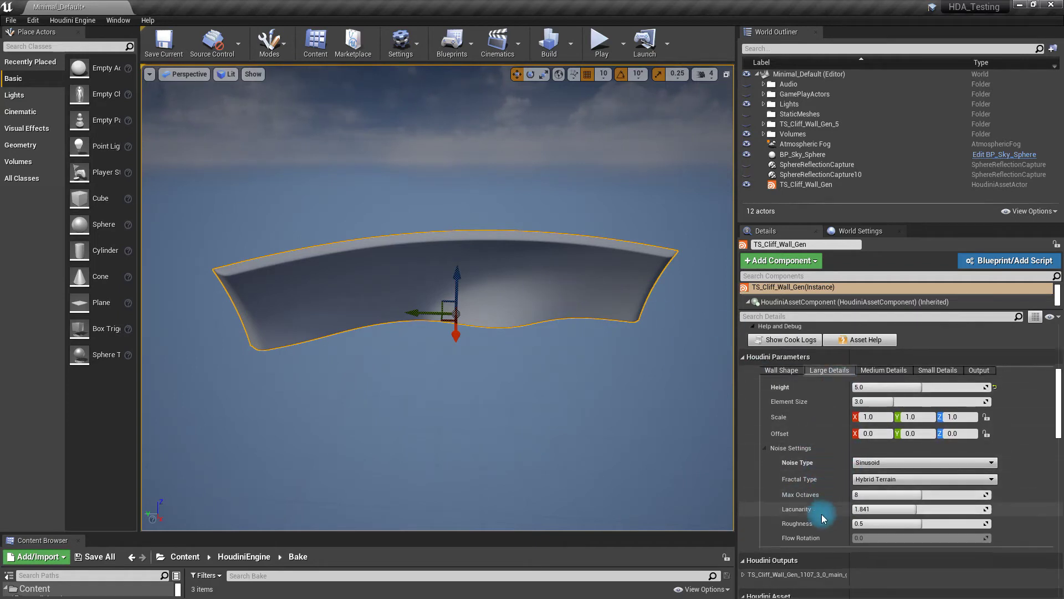
scroll(806, 439, up, 3)
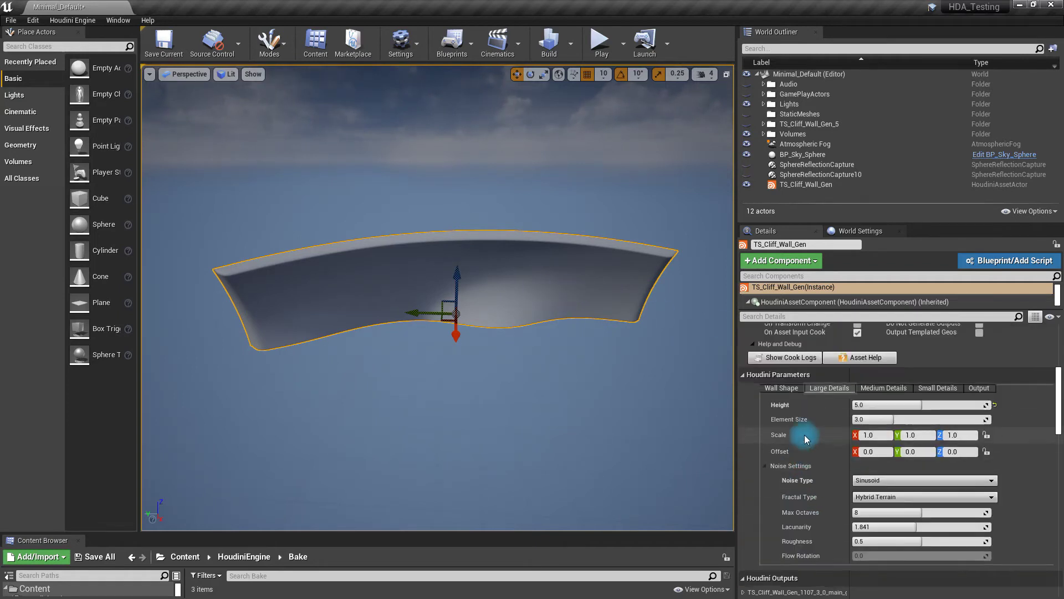
- Set the Worley medium-detail noise Height to 0.5, then lower it to 0.25, and inspect the surface
click(883, 388)
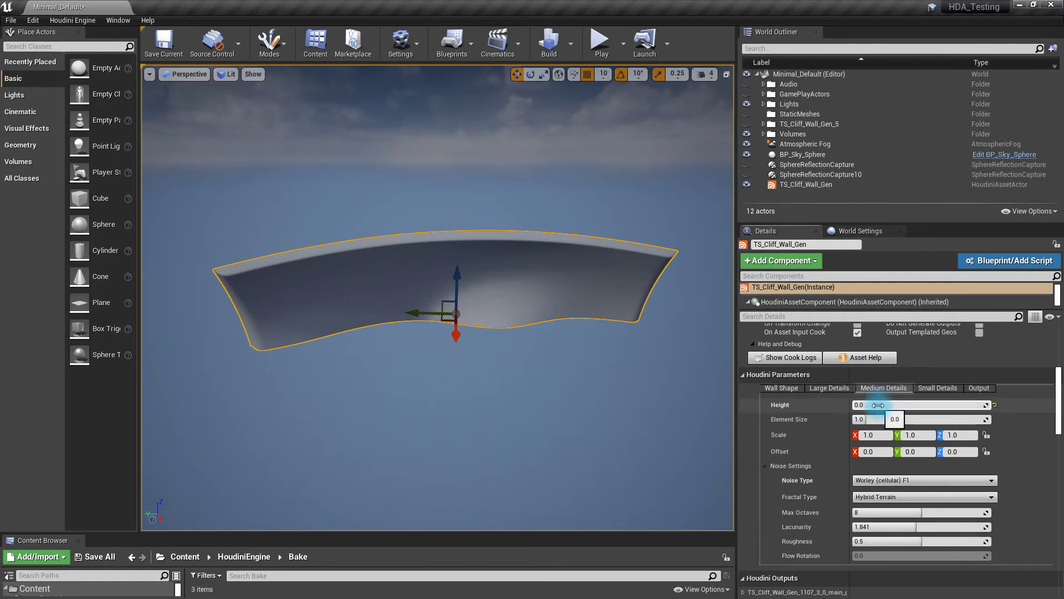
click(880, 403)
key(Return)
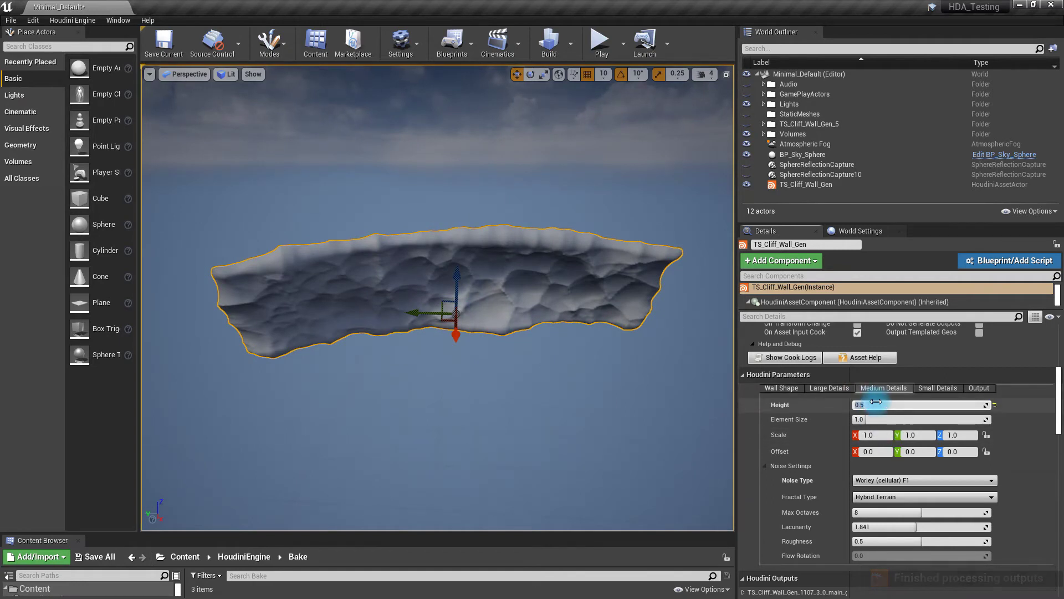
key(Return)
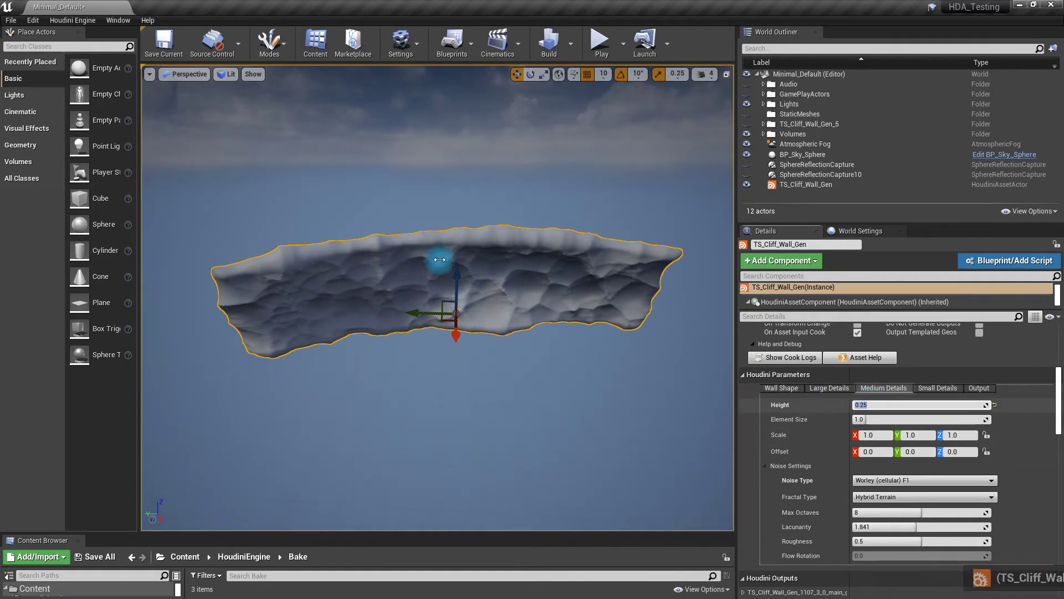
scroll(493, 303, up, 2)
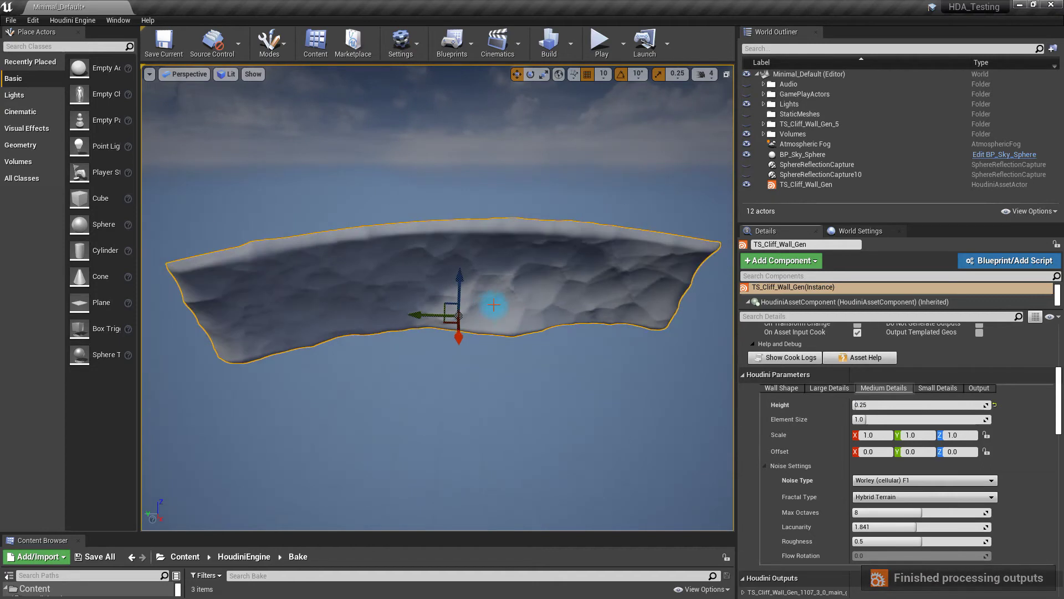
right_drag(523, 314, 488, 302)
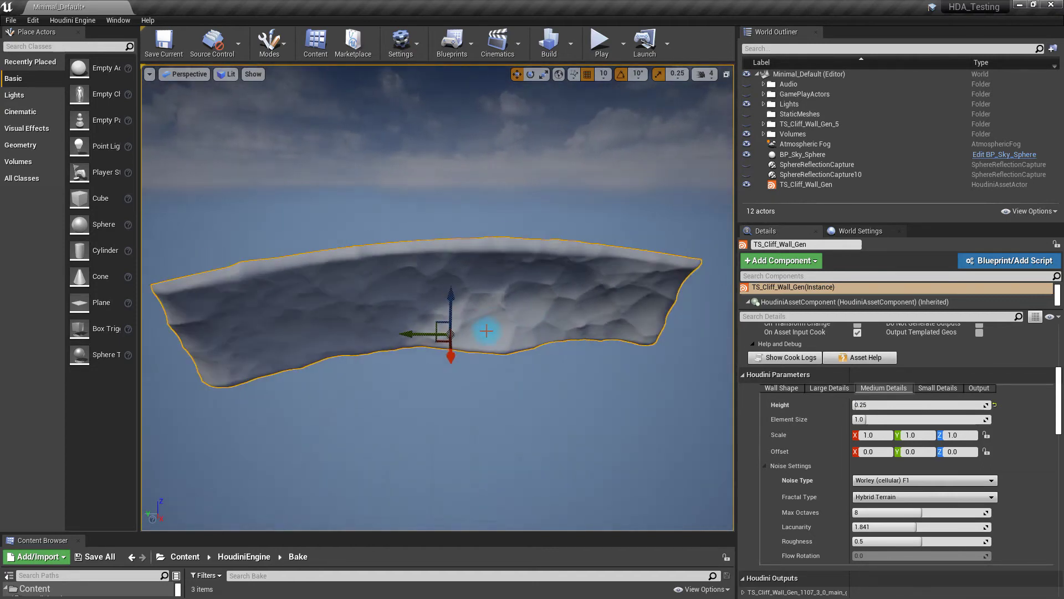
click(939, 388)
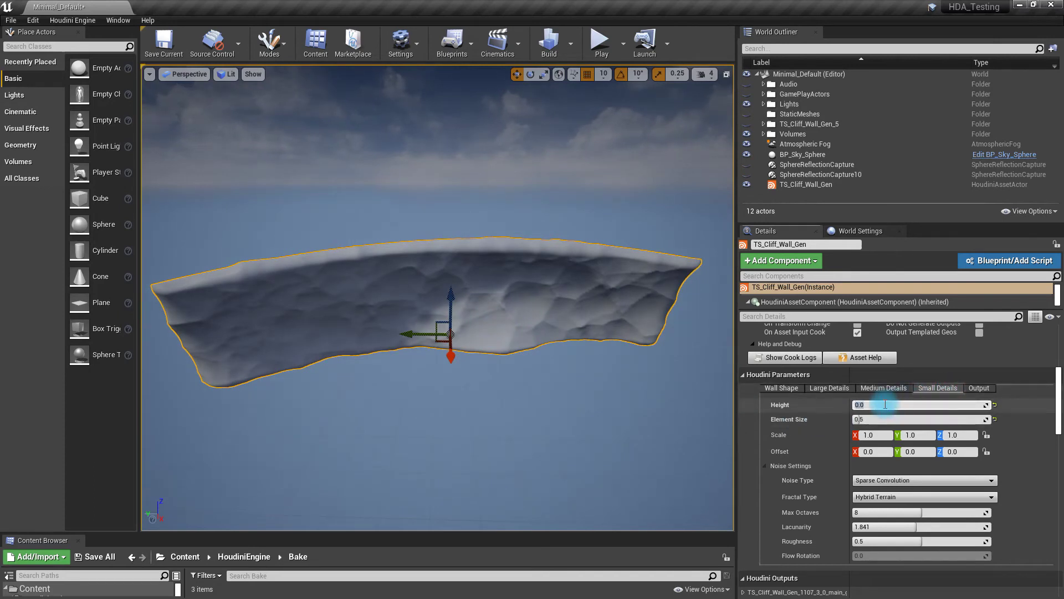
- Set small-detail Height 0.1 and Element Size 0.5, rotating the wall 20 degrees along the way
key(Return)
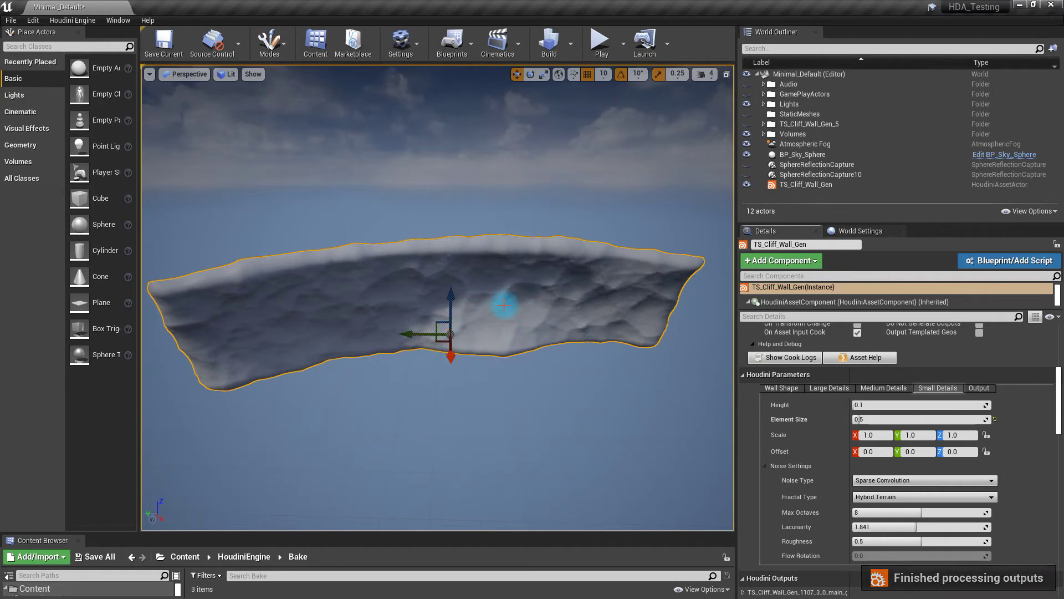
scroll(503, 304, up, 2)
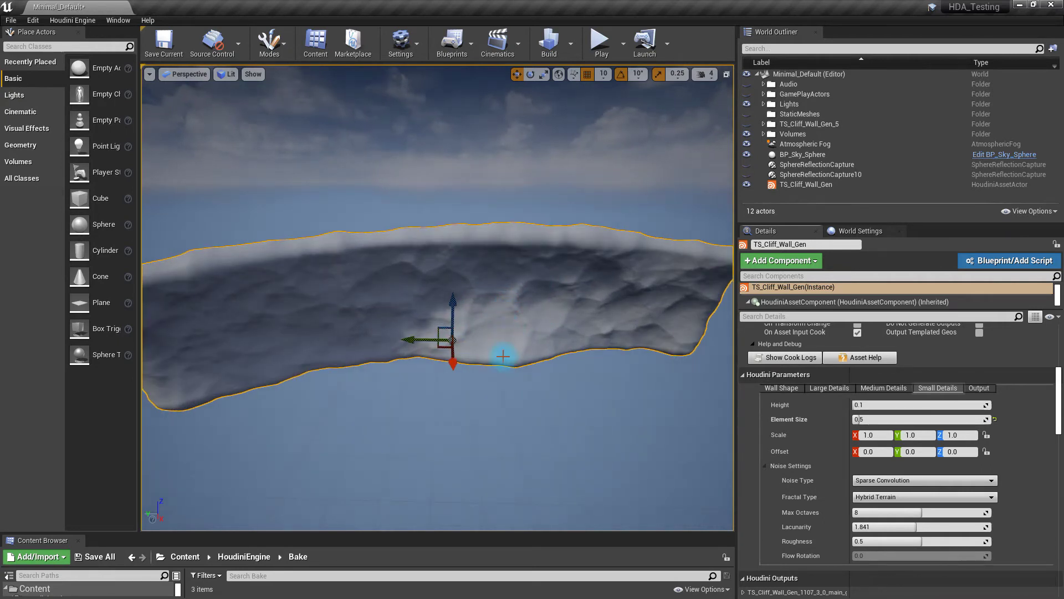
key(e)
mouse_move(434, 373)
mouse_down()
mouse_move(351, 361)
mouse_move(389, 353)
mouse_move(373, 340)
mouse_move(475, 353)
mouse_up()
key(w)
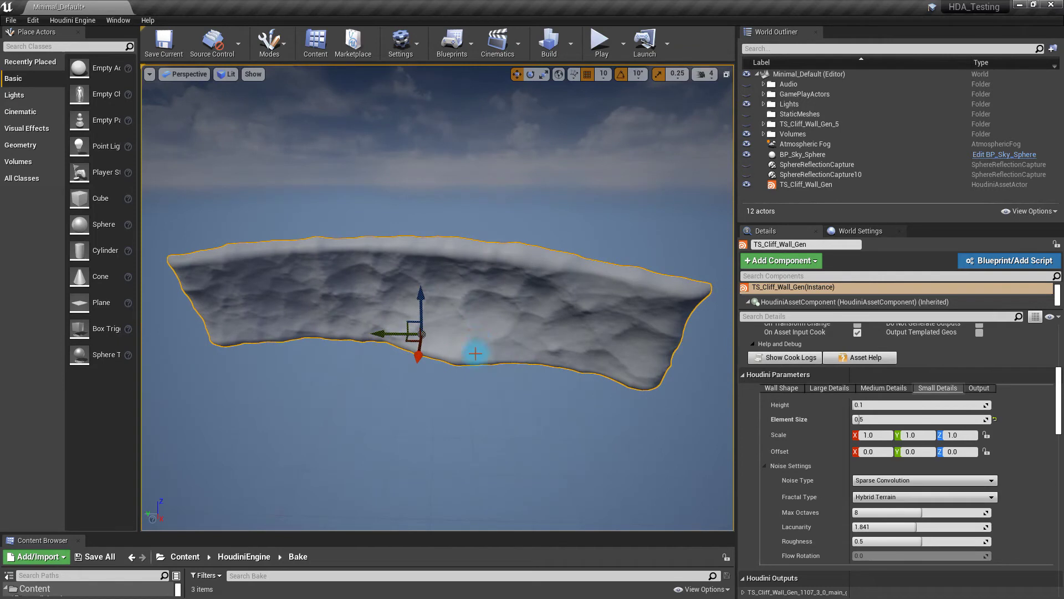
click(855, 421)
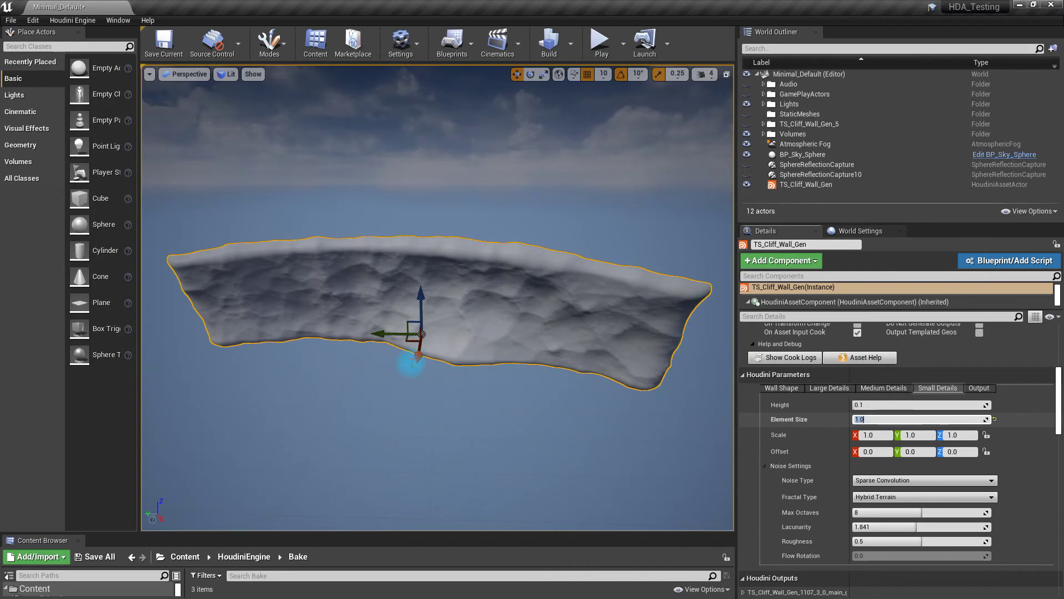
click(453, 324)
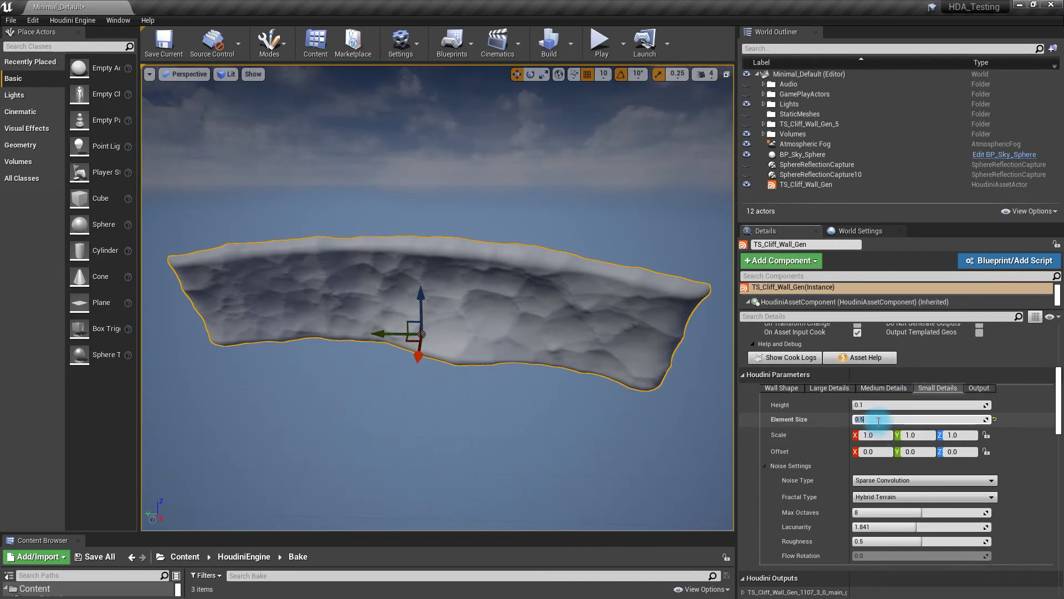
key(Return)
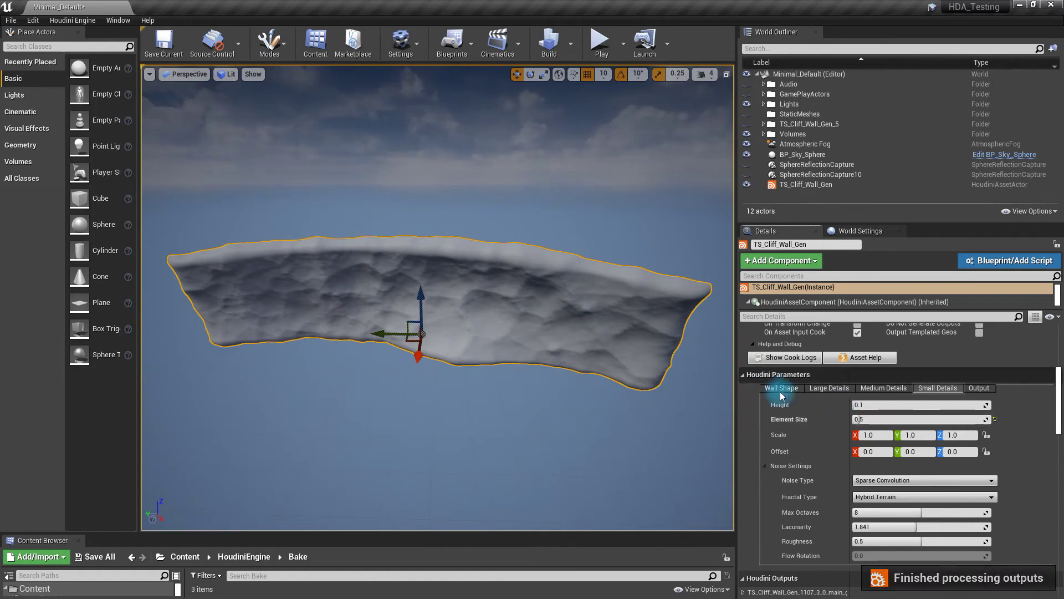
- Lower the medium-detail noise Height from 0.25 to 0.2
click(879, 388)
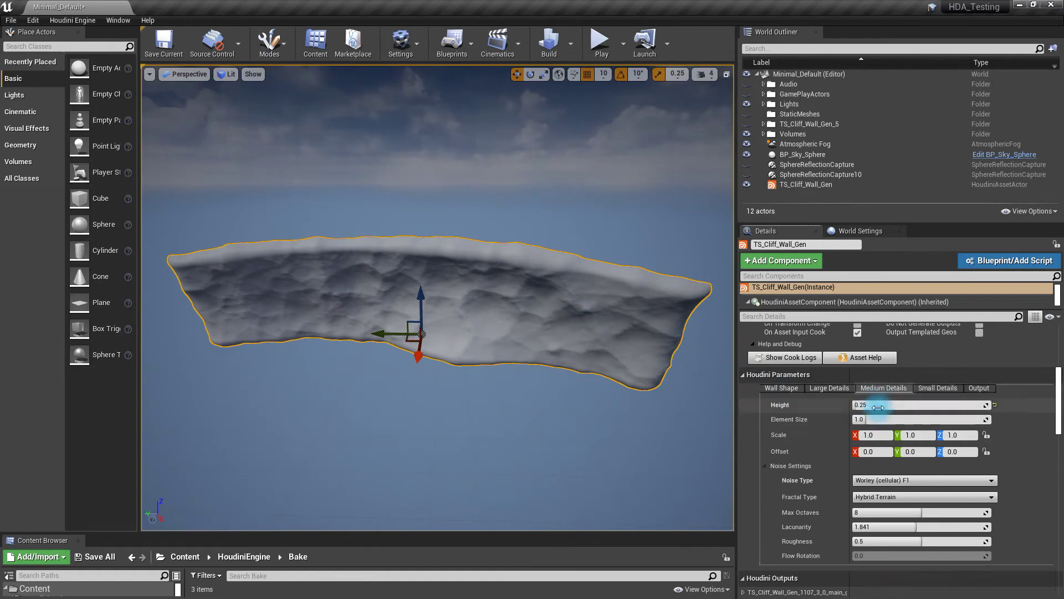
click(868, 406)
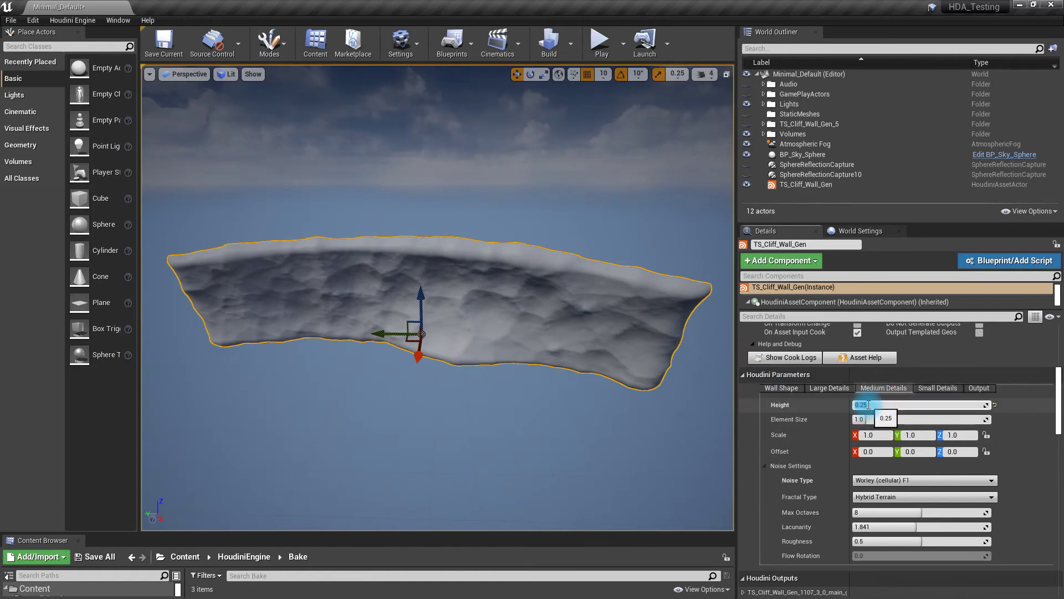
text(.2)
key(Return)
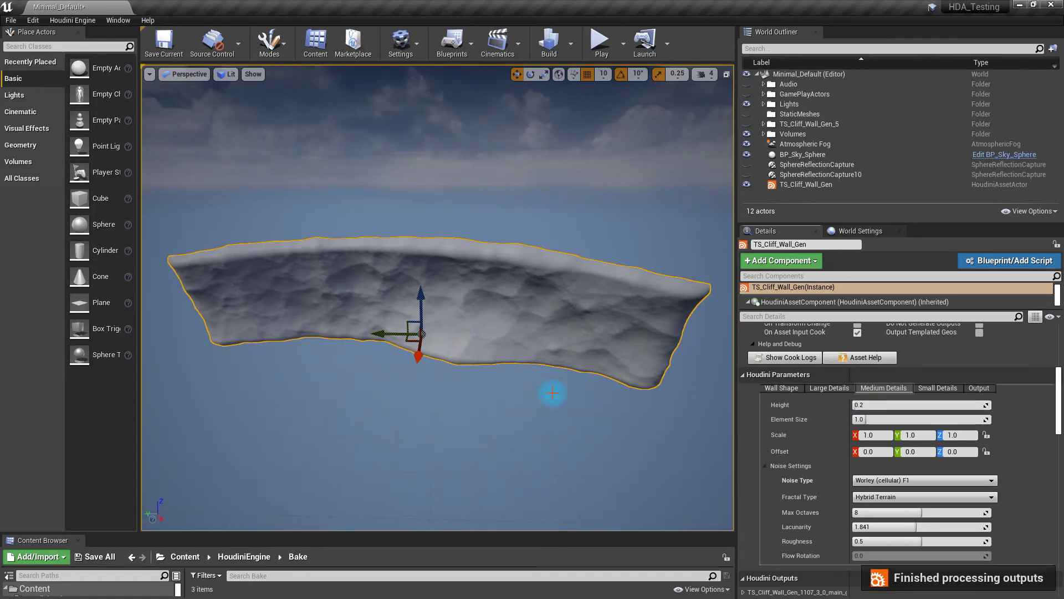
click(780, 389)
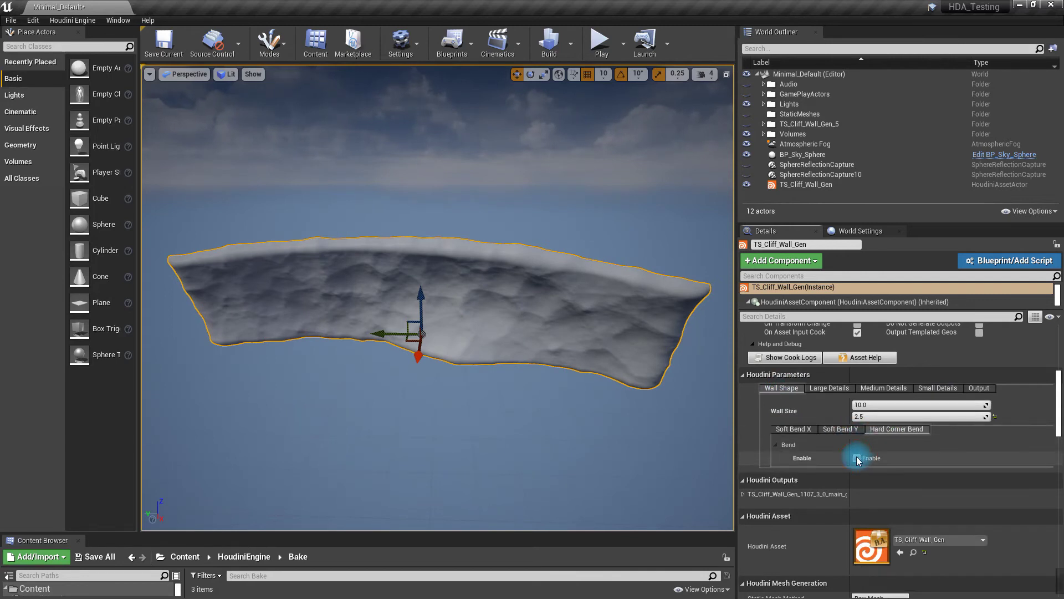
- Leave the Hard Corner Bend off and enable Soft Bend Y at about 12
click(857, 459)
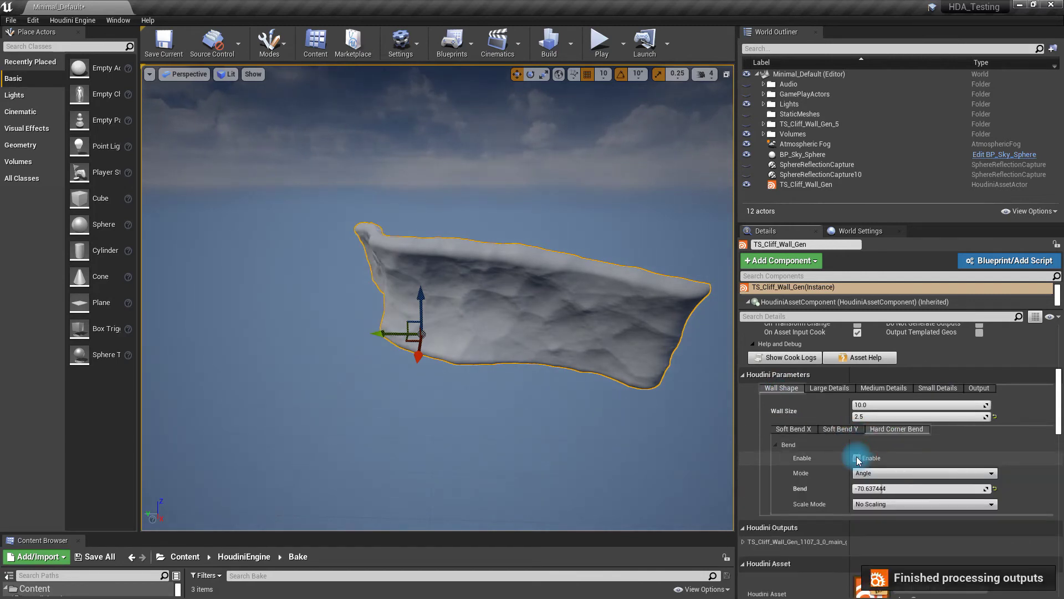
click(857, 459)
click(839, 430)
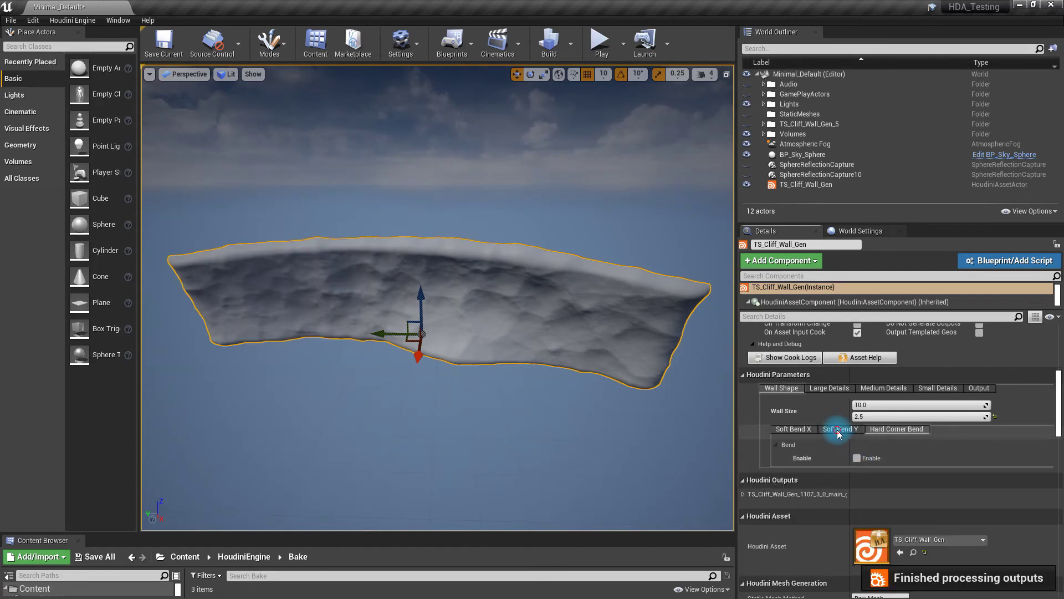
click(857, 458)
drag(903, 487, 930, 488)
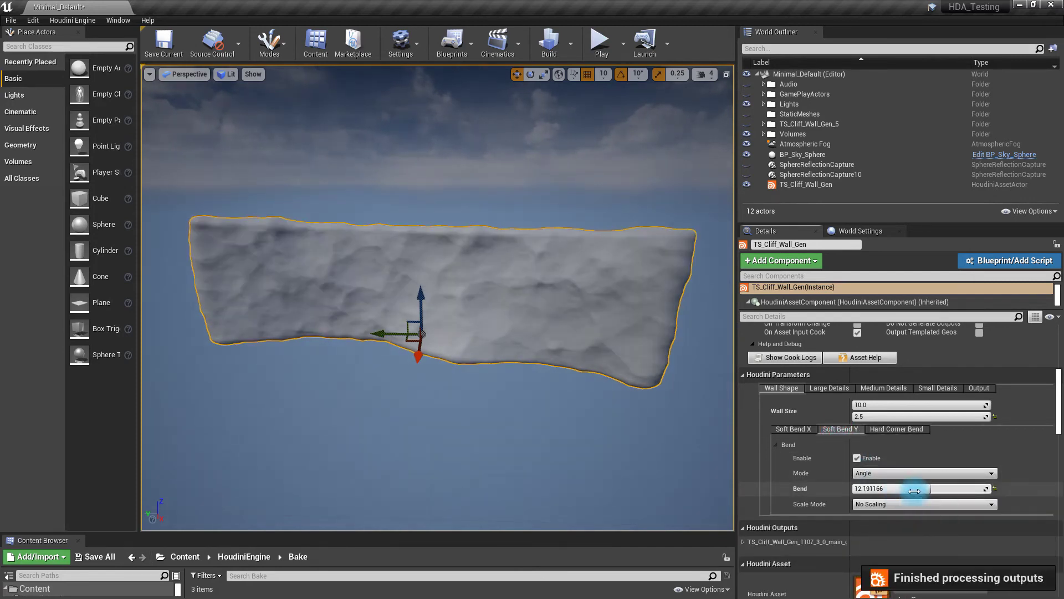
- Set the Soft Bend X angle to -41.115543 and rotate the cliff wall 50 degrees
click(793, 429)
drag(915, 497, 987, 489)
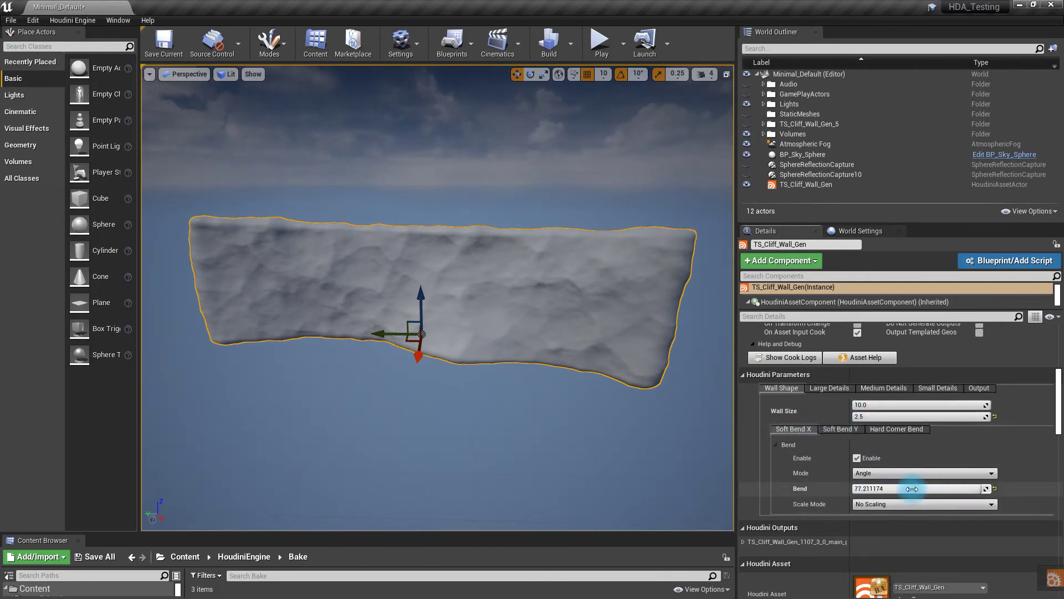
mouse_move(913, 488)
mouse_down()
mouse_move(819, 491)
mouse_move(909, 488)
mouse_up()
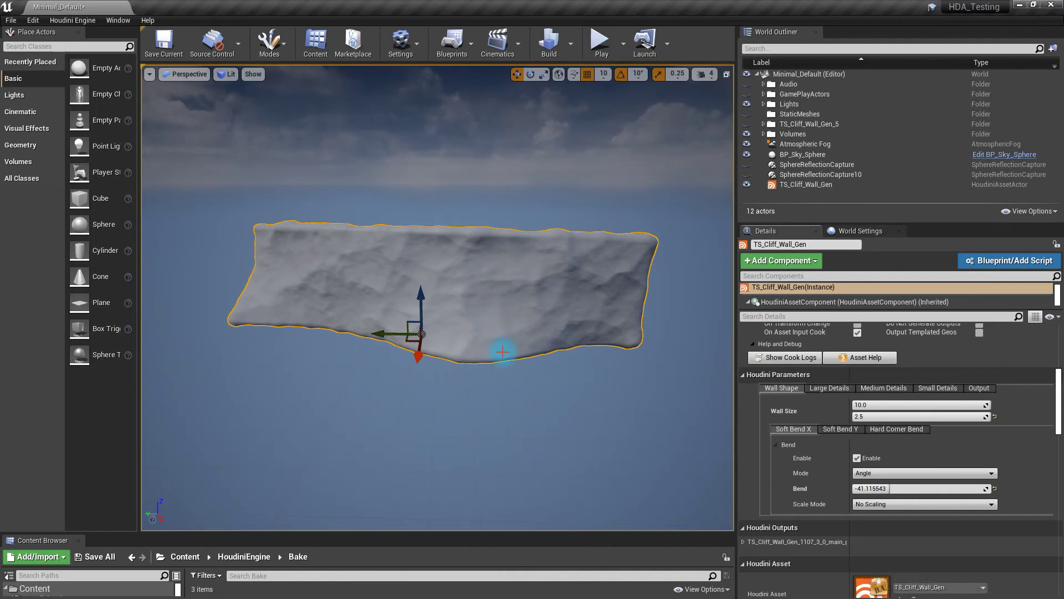
key(e)
drag(451, 361, 523, 361)
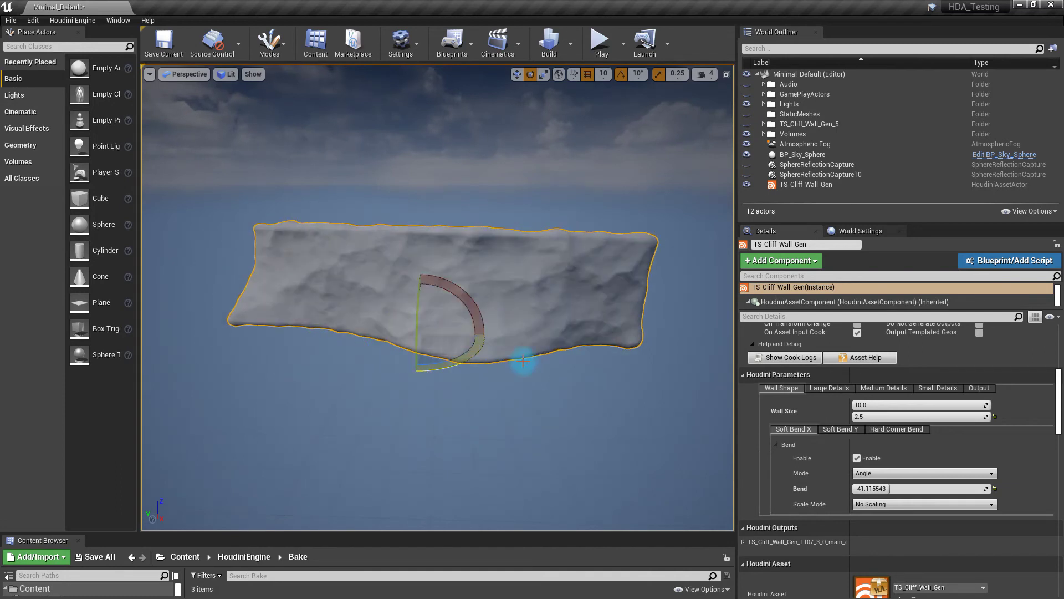
click(979, 388)
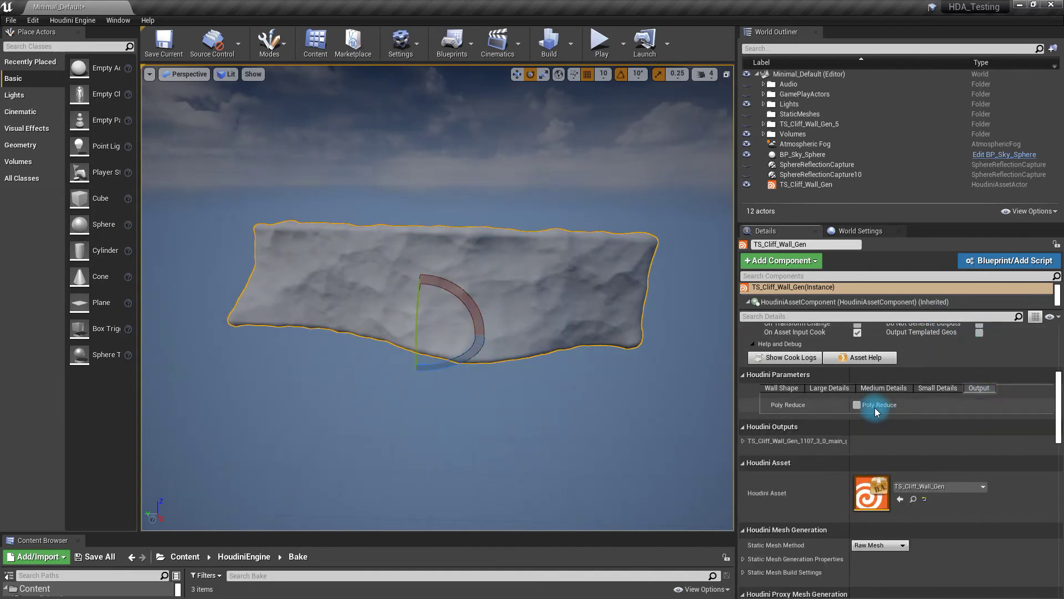
- Turn on Poly Reduce for the cliff mesh, toggling it off and on to compare
click(857, 406)
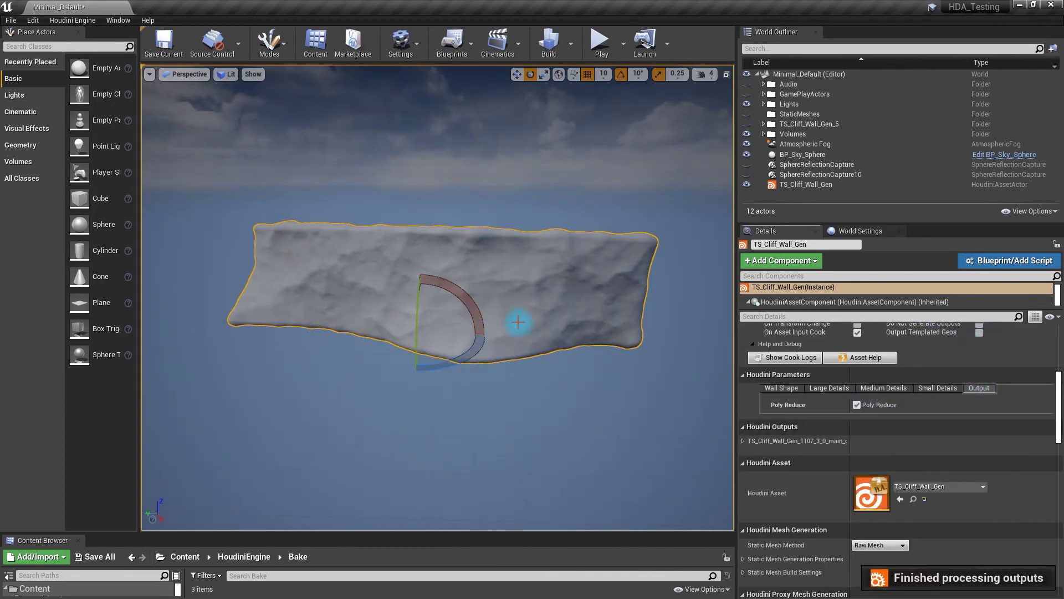
scroll(481, 291, up, 4)
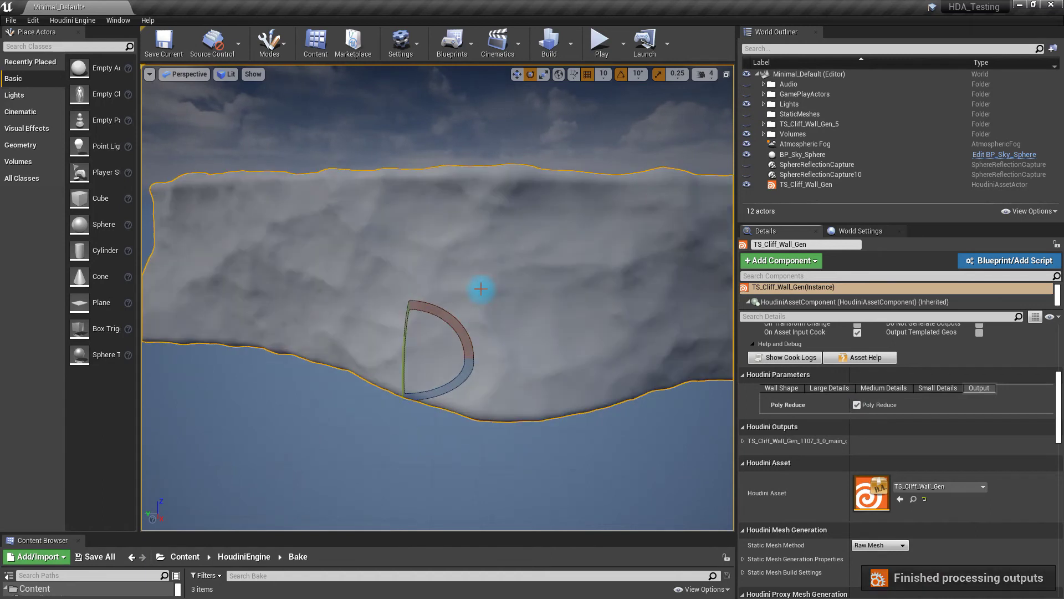
scroll(481, 289, down, 1)
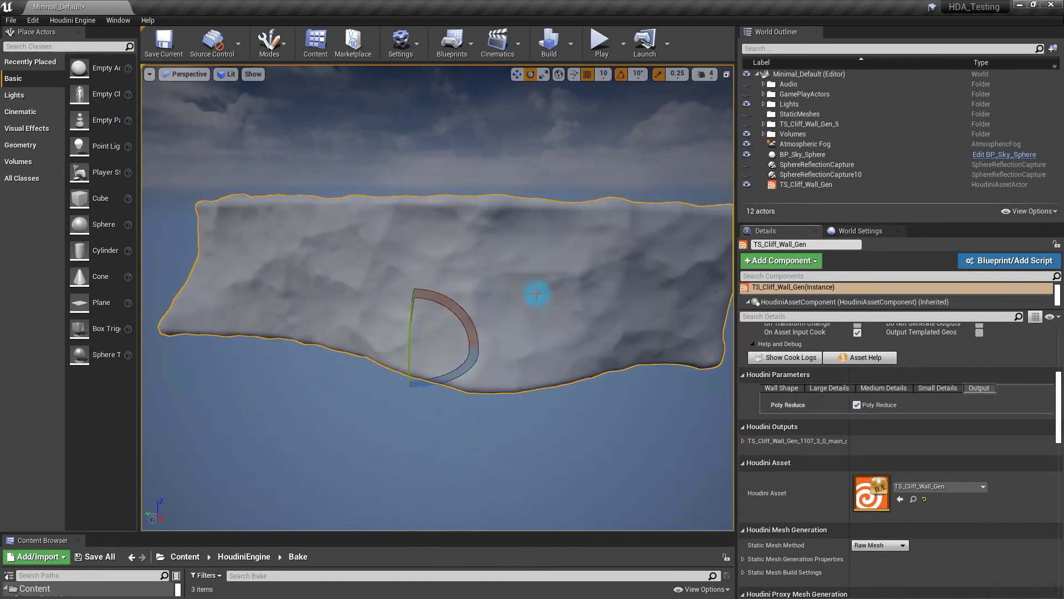
scroll(541, 293, down, 1)
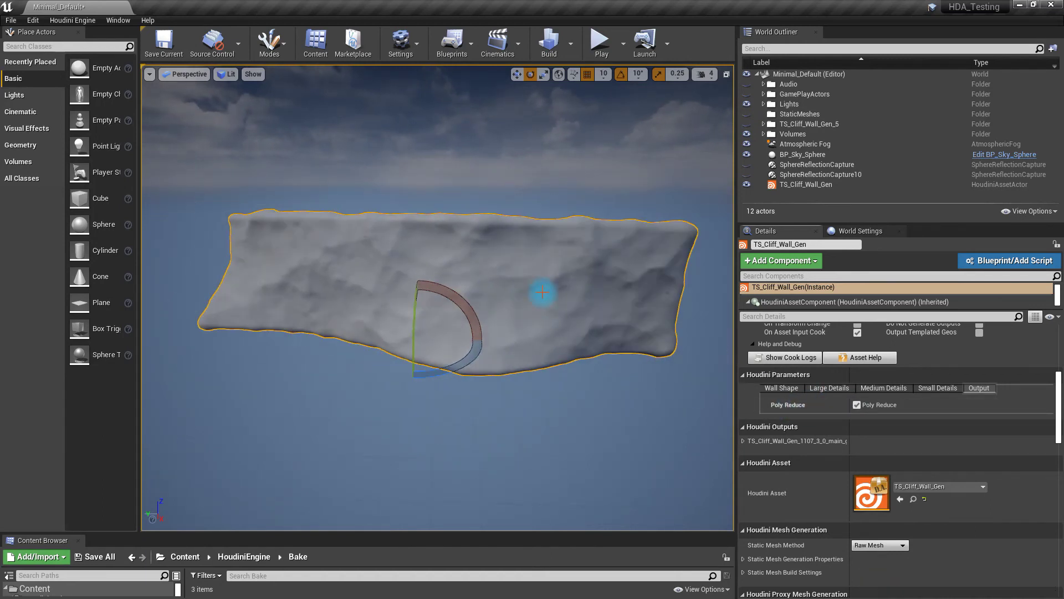
click(858, 406)
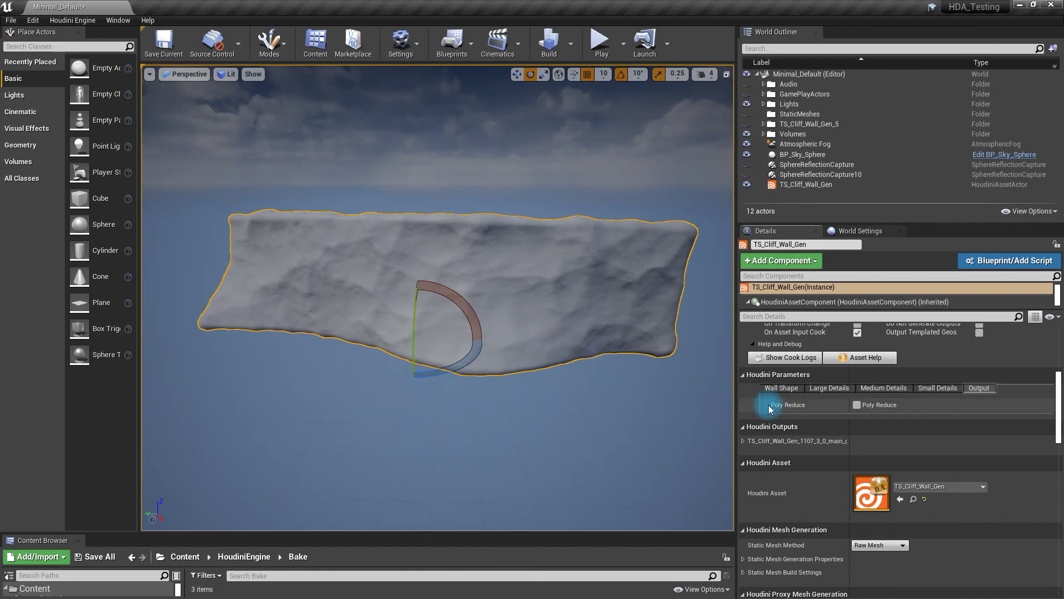
click(858, 405)
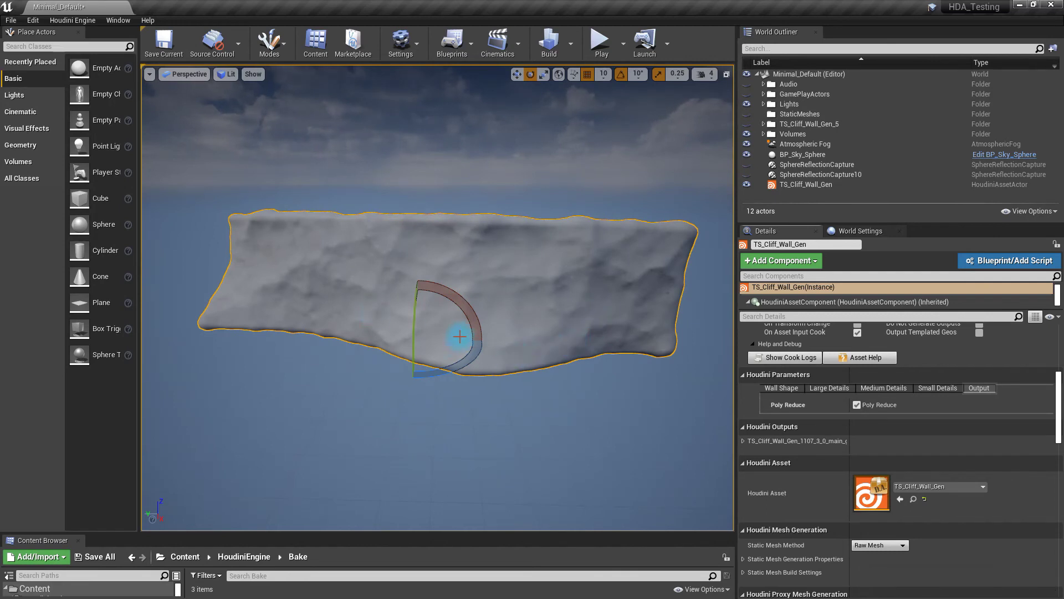
- Yaw the cliff wall about 40 degrees around its vertical axis
drag(468, 361, 414, 331)
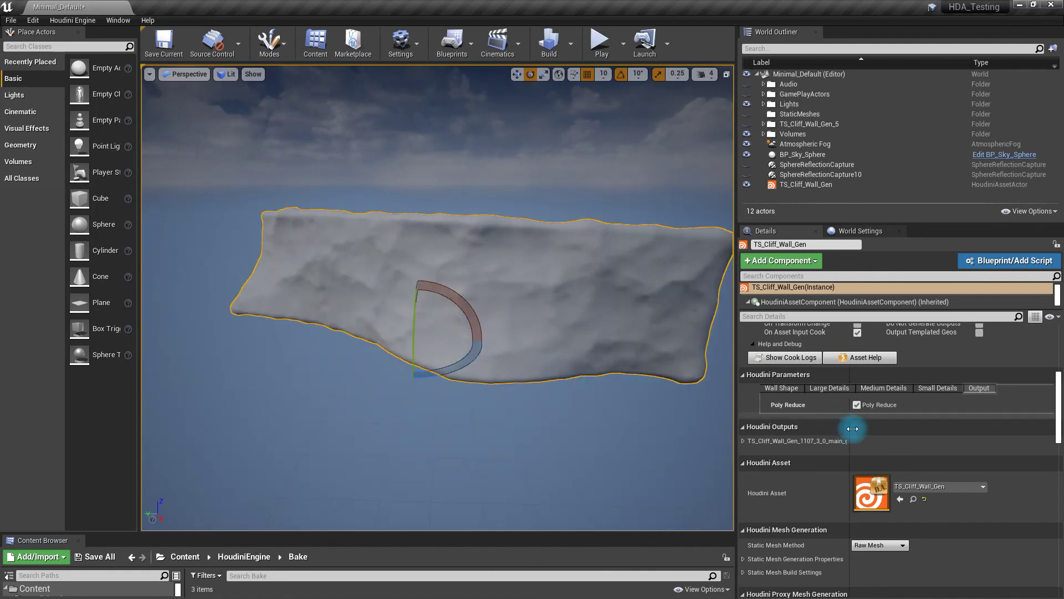
scroll(847, 427, up, 5)
scroll(846, 430, down, 5)
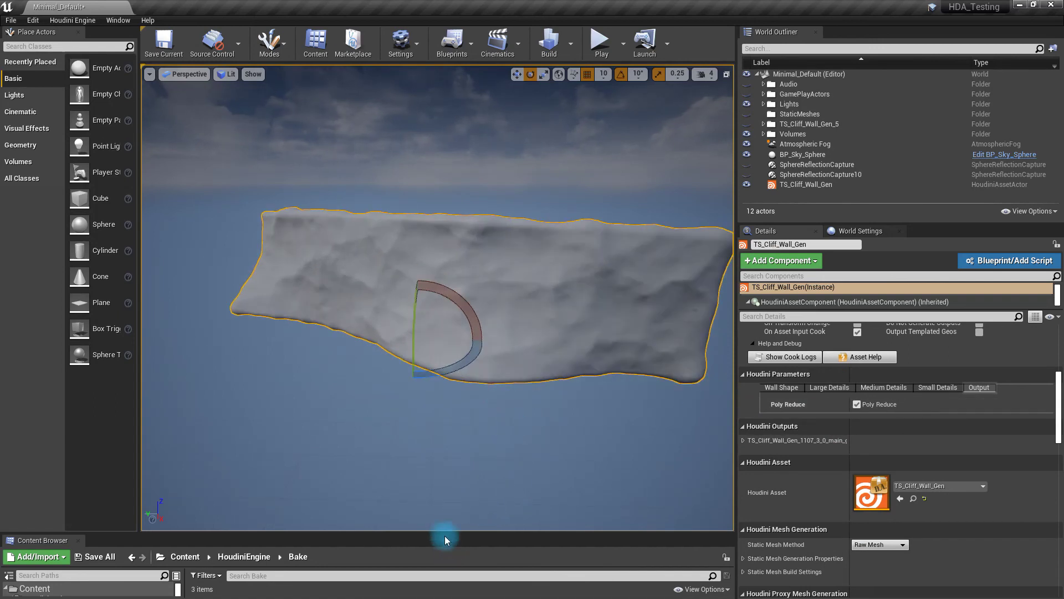
- Bake the cliff wall into static mesh TS_Cliff_Wall_Gen_1107_3_0_main_geo_2 in the HoudiniEngine Bake folder
drag(445, 533, 444, 424)
scroll(853, 349, up, 5)
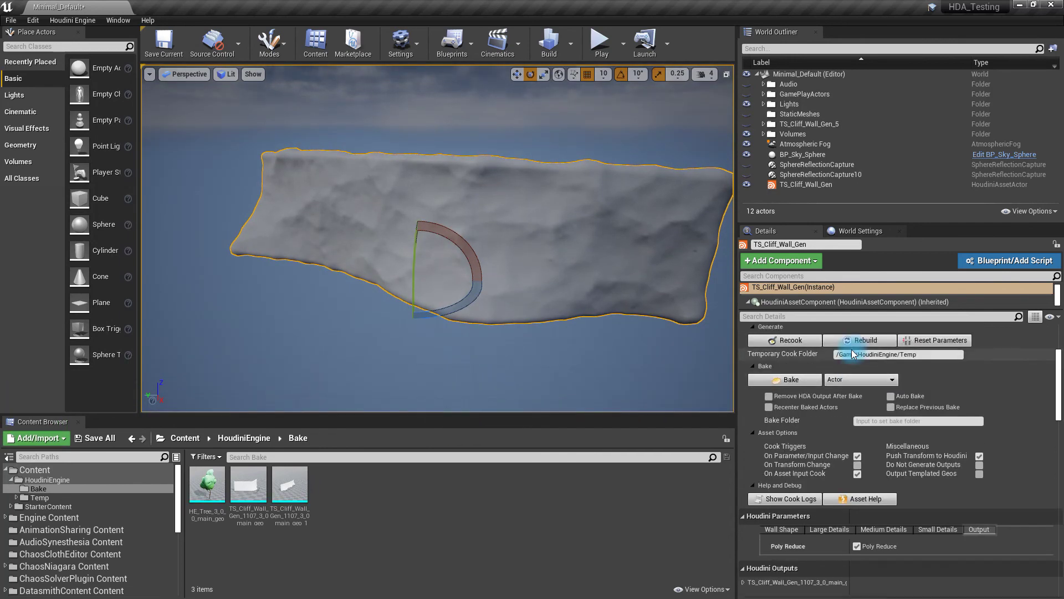
scroll(854, 384, down, 2)
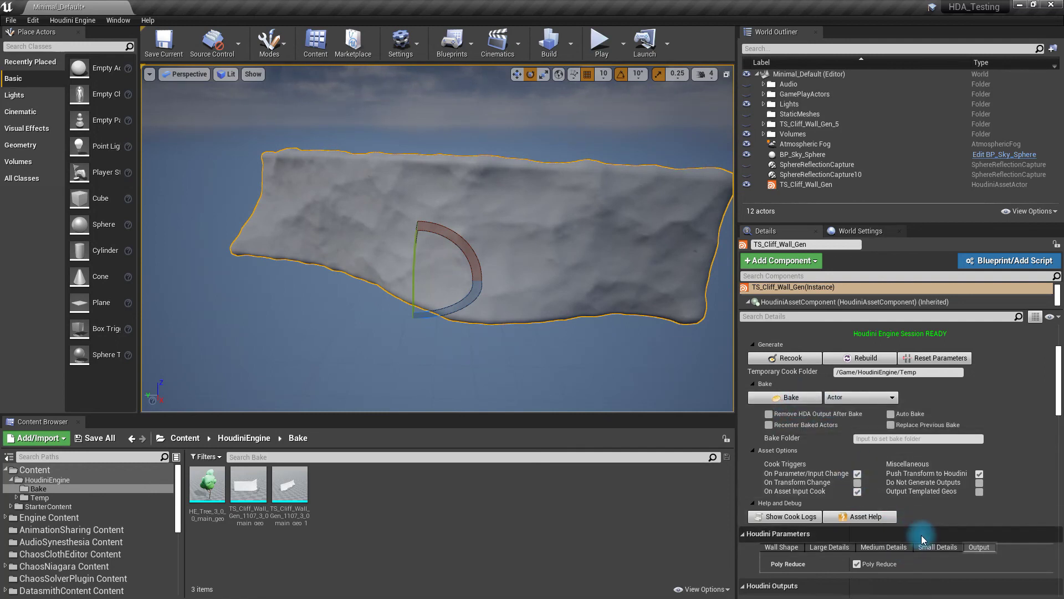
click(785, 397)
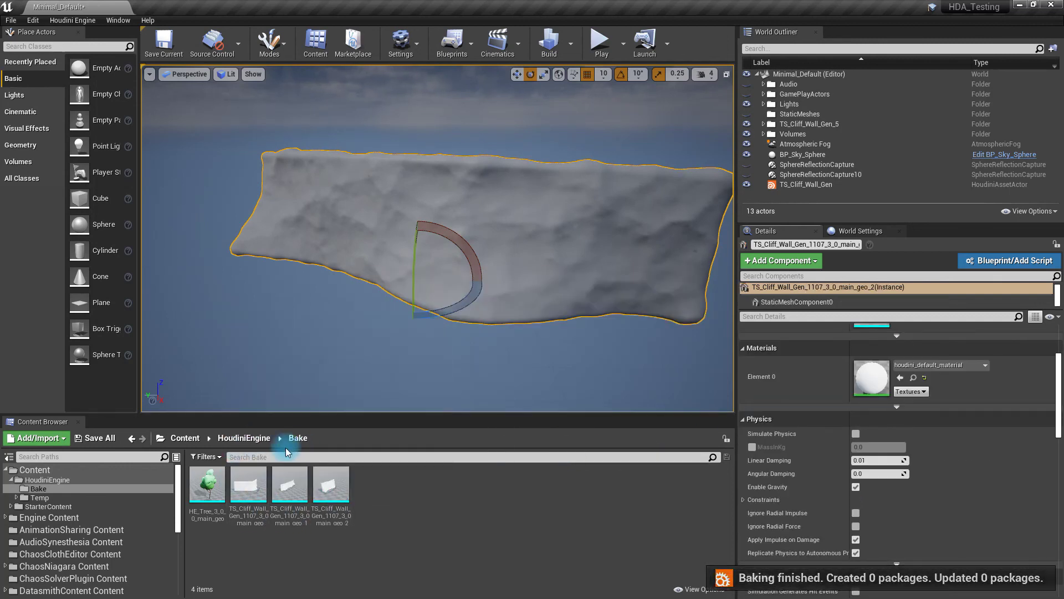
- Place the baked cliff wall meshes in the level and orbit to compare the ~25,163-triangle version
click(299, 500)
drag(300, 500, 508, 317)
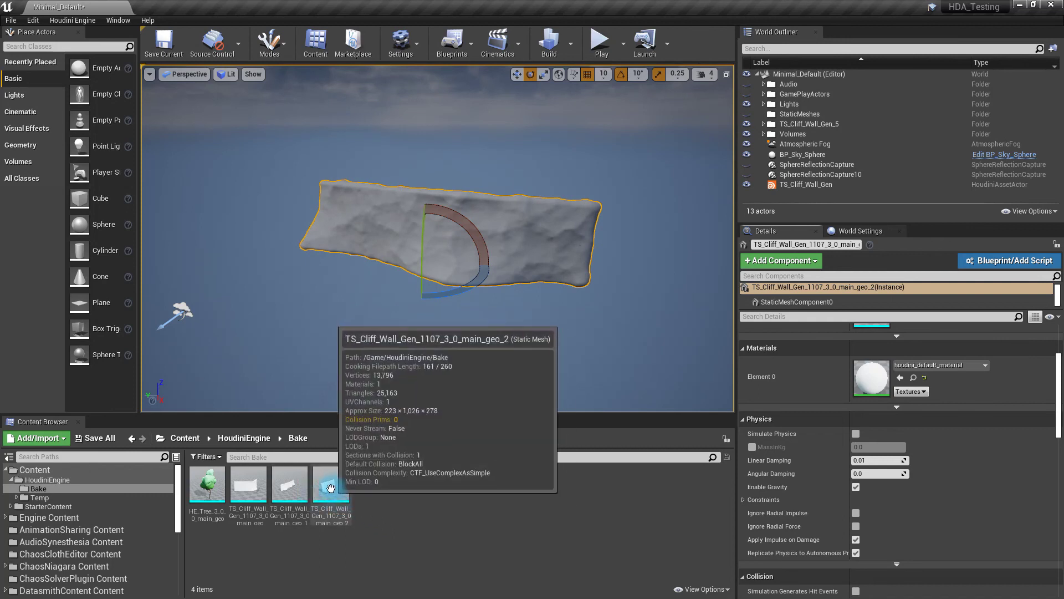
drag(332, 490, 425, 448)
drag(248, 485, 275, 489)
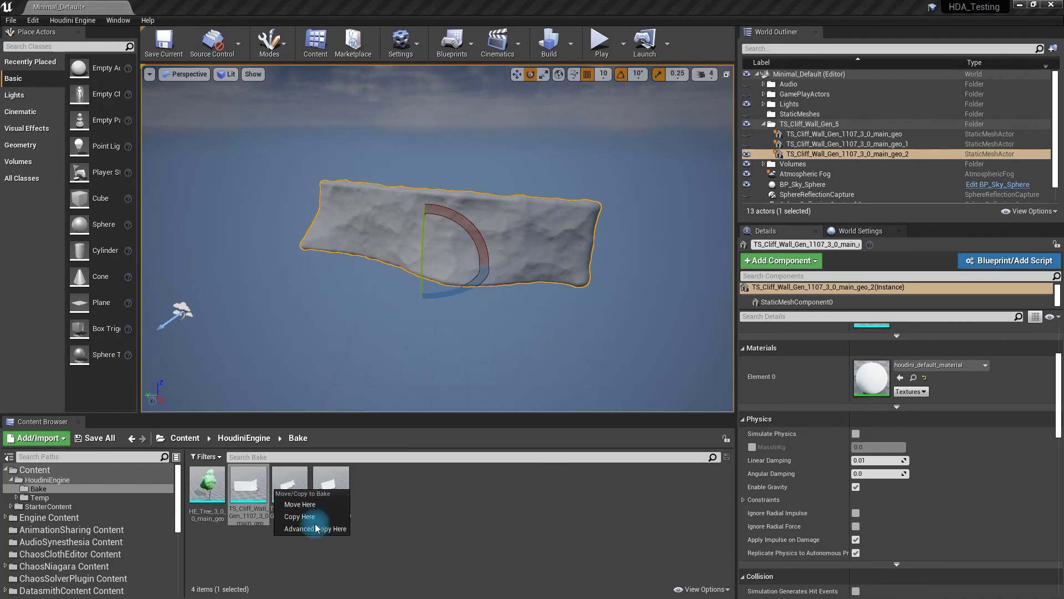
click(407, 513)
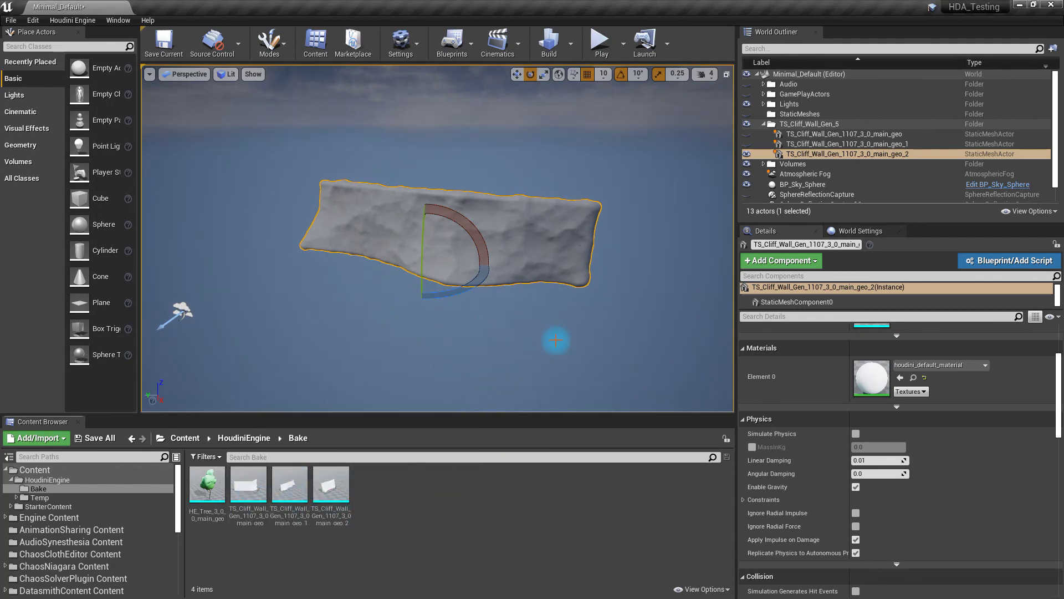
alt+drag(533, 266, 528, 277)
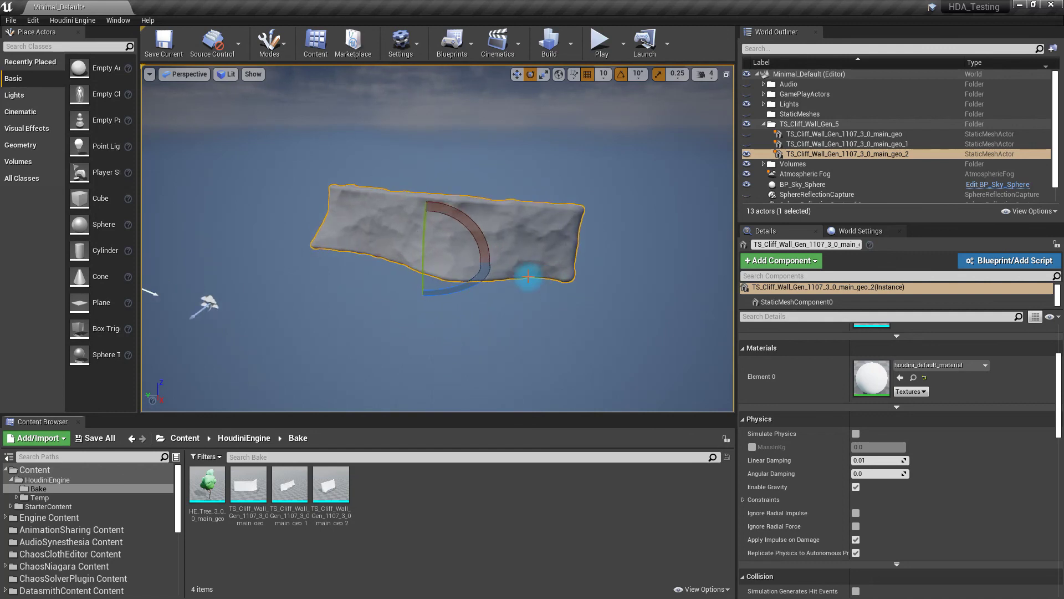